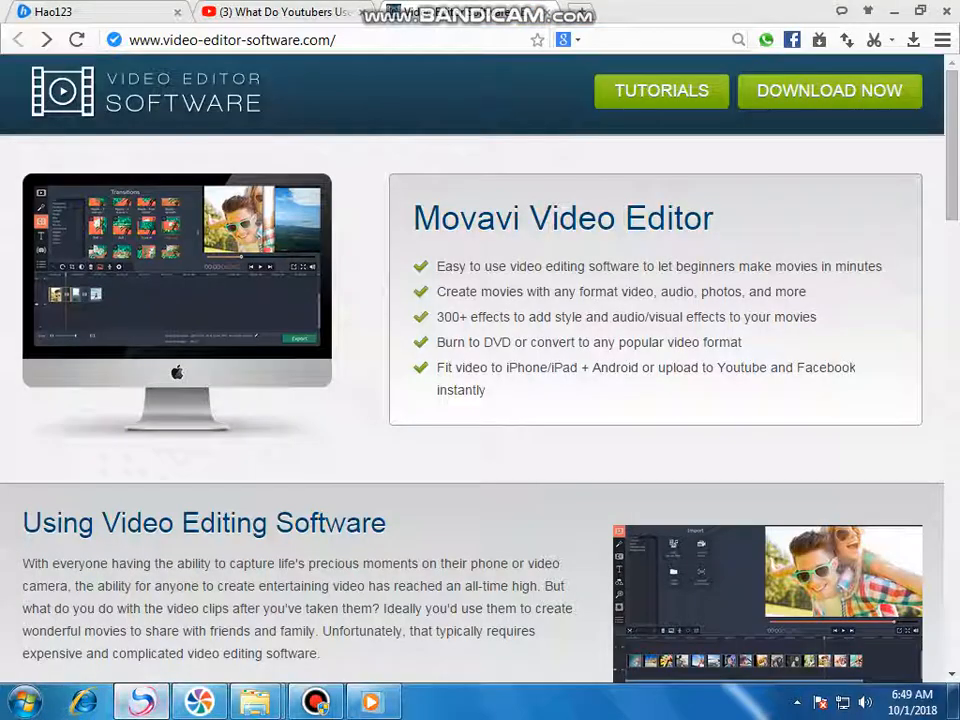
Step: Open Movavi's website through the Movavi Video Editor download link, bring up the free Video Suite installer download, and dismiss it
scroll(133, 443, down, 4)
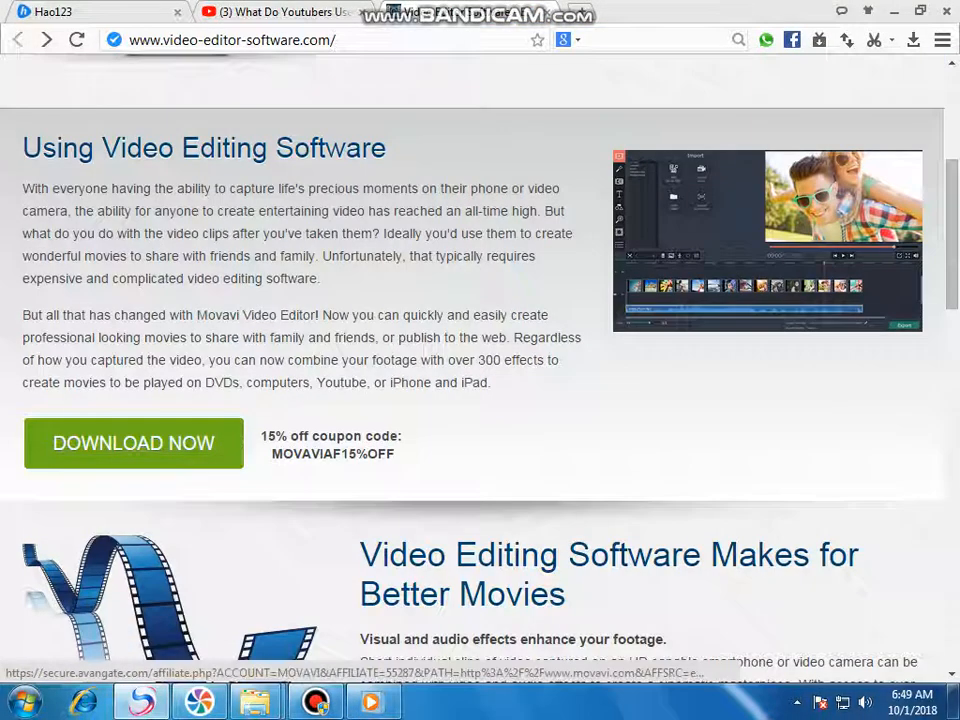
scroll(133, 443, up, 4)
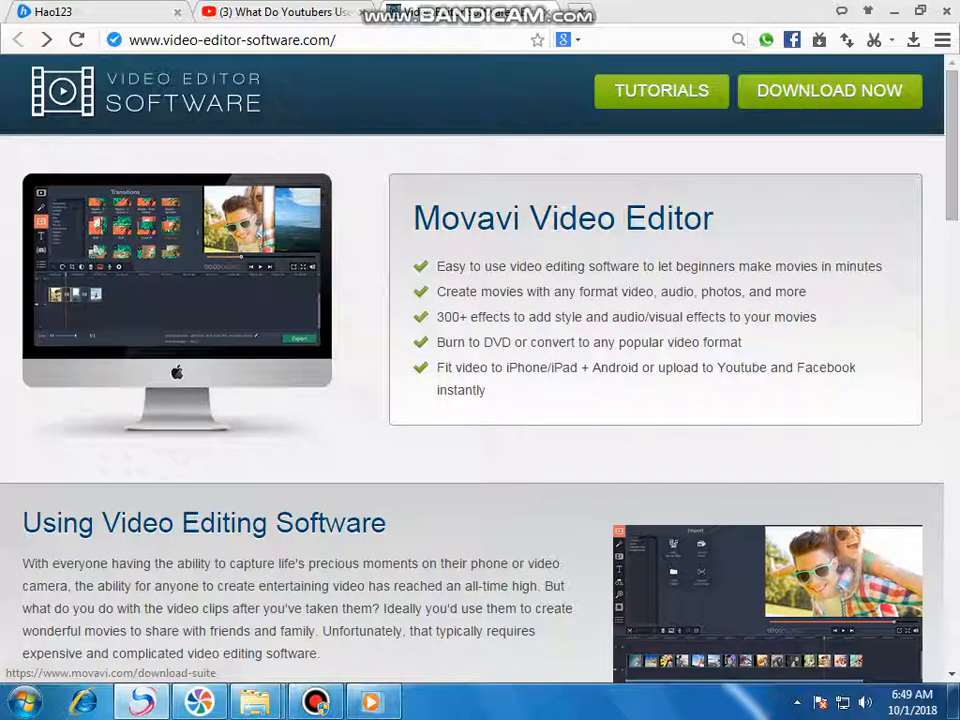
scroll(133, 443, down, 4)
click(133, 443)
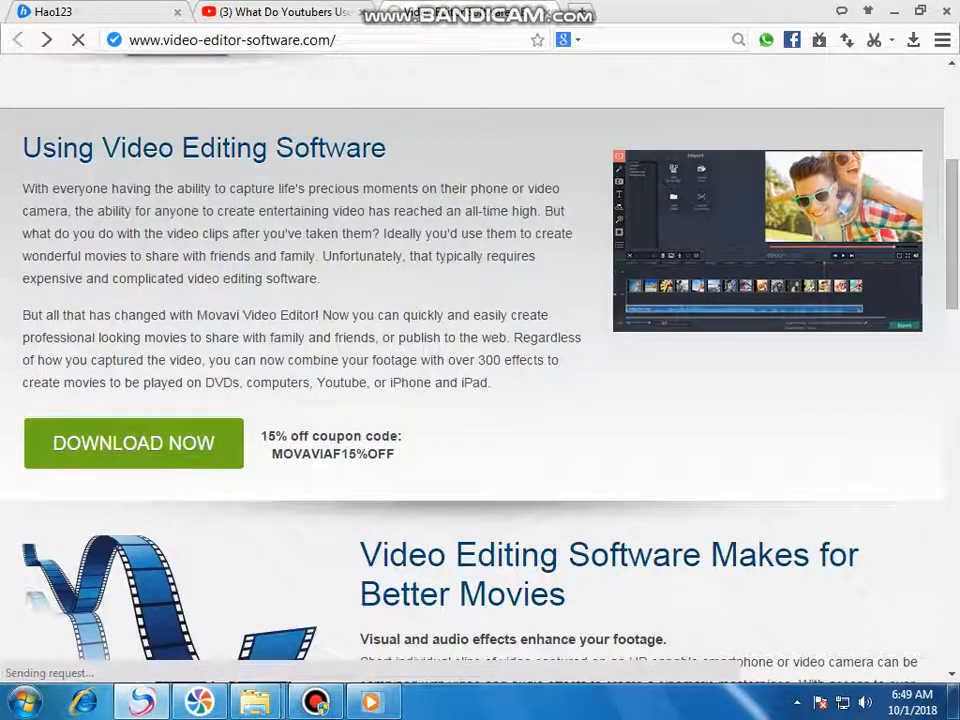
scroll(133, 443, up, 1)
scroll(133, 443, up, 3)
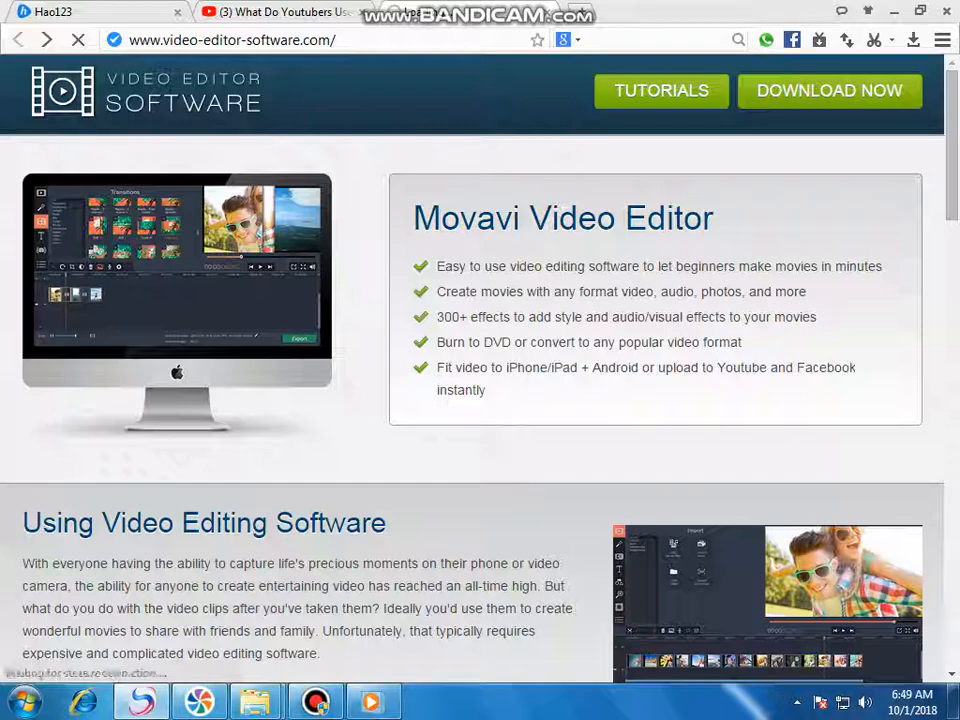
scroll(133, 443, down, 4)
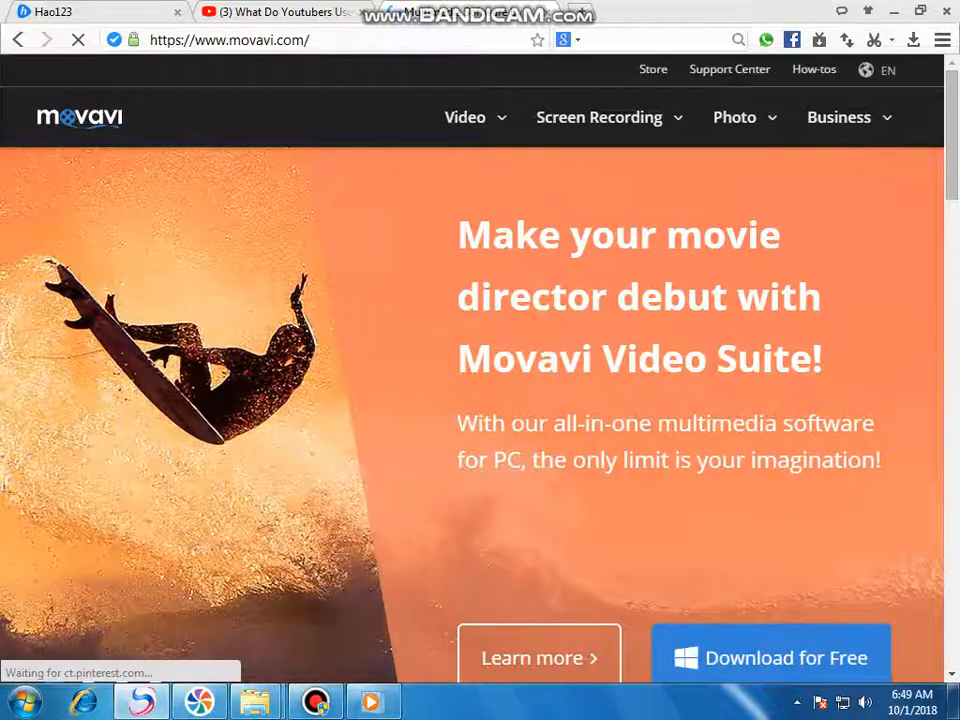
scroll(472, 365, down, 4)
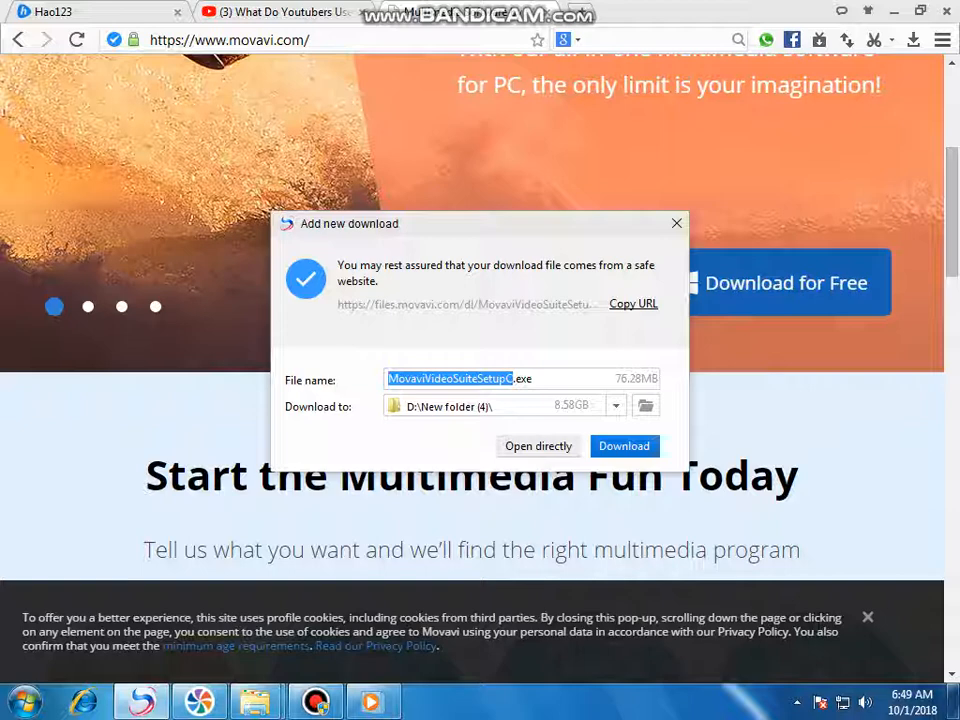
key(Escape)
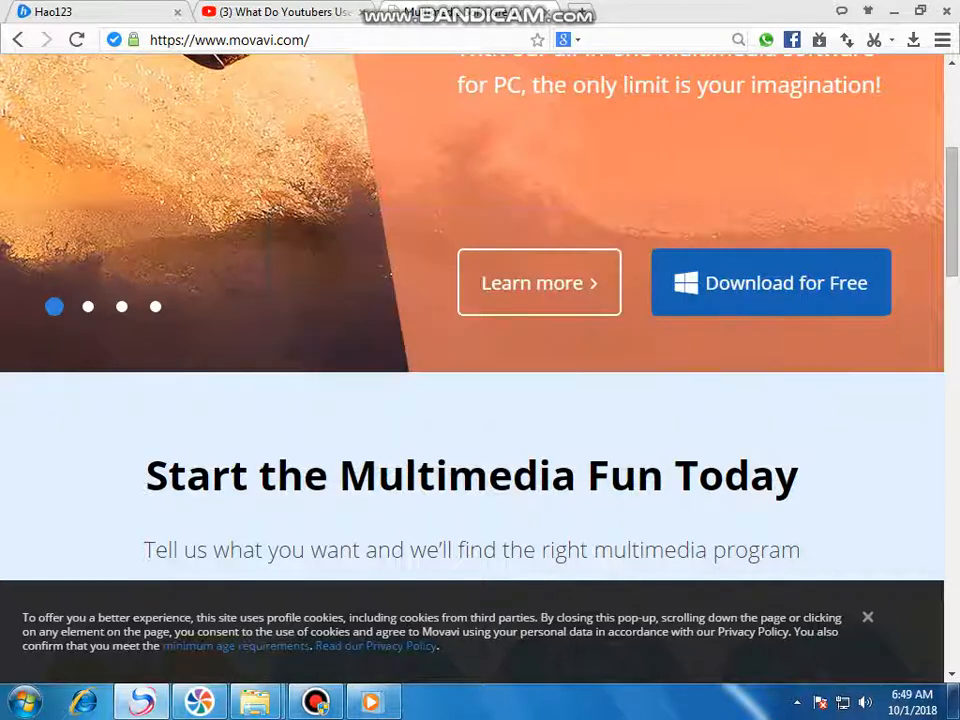
Step: Switch to Movavi Video Suite 17 and open its video editor with a new project in full-feature mode
click(894, 11)
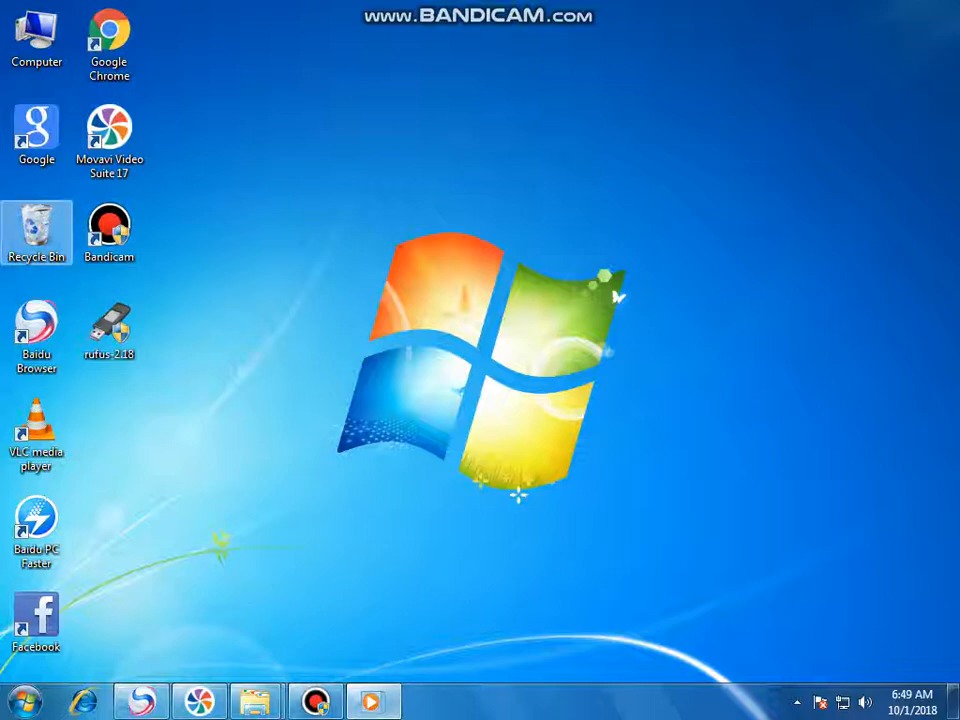
click(199, 702)
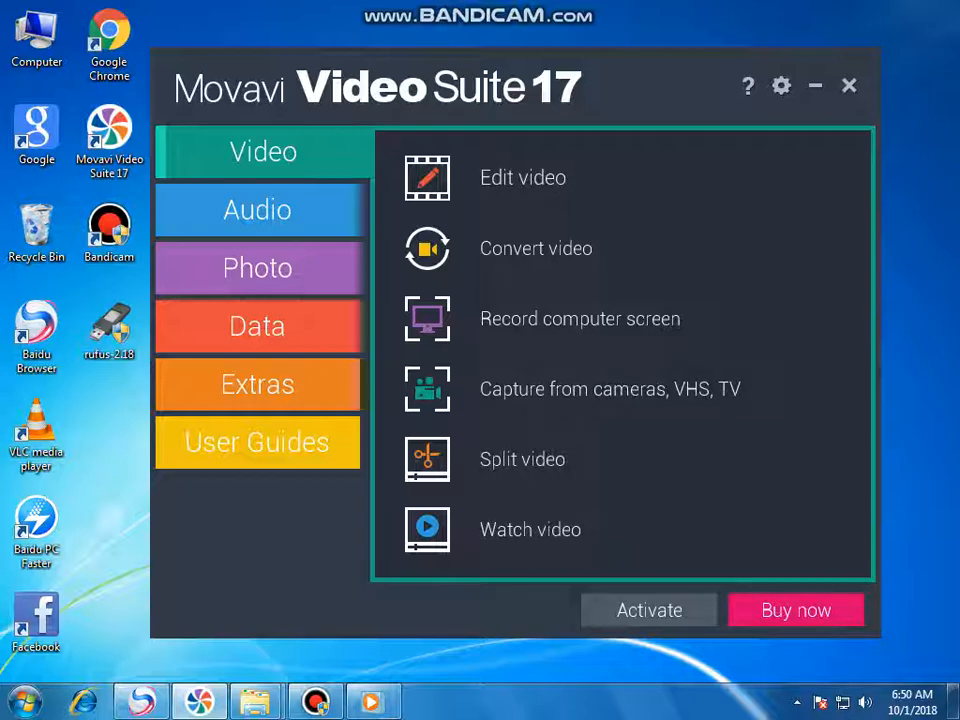
click(540, 178)
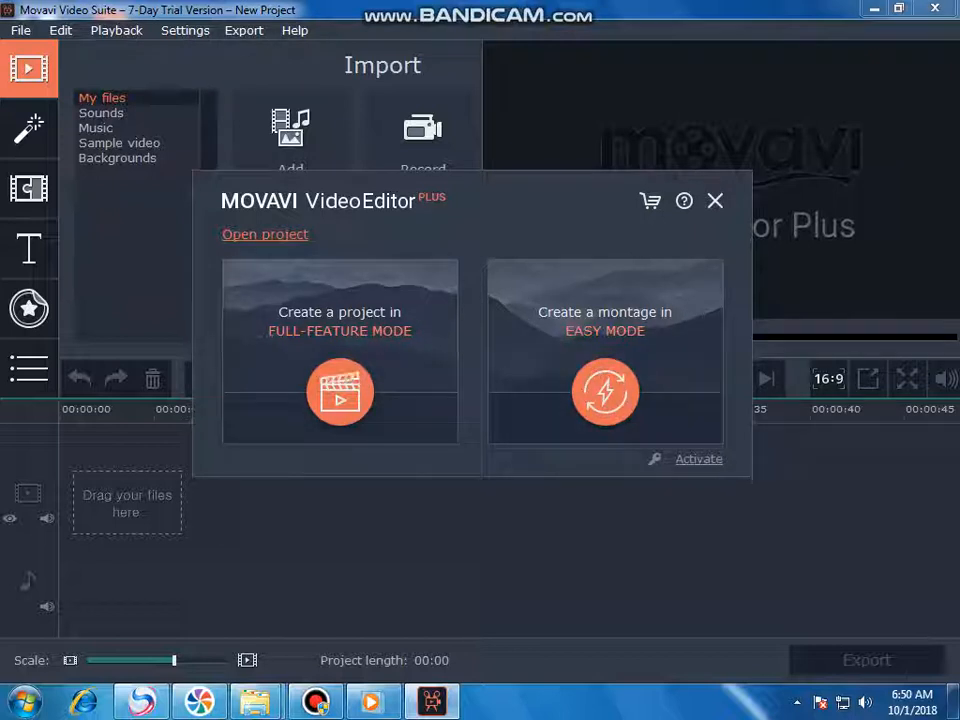
click(340, 391)
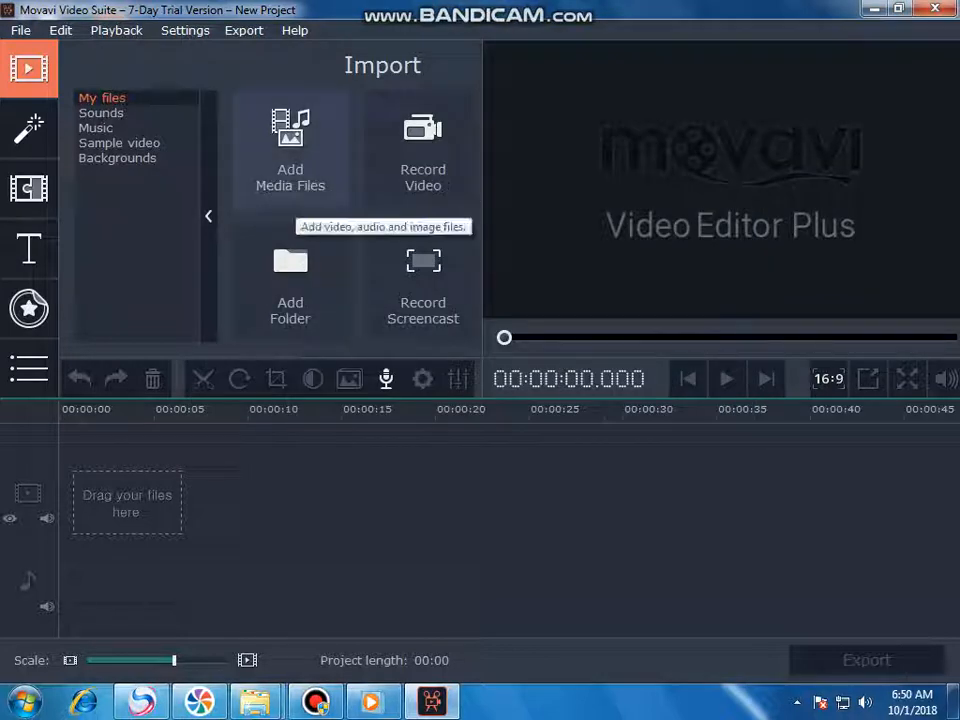
Step: Import the Wildlife video from the Sample Videos folder into the project
click(290, 190)
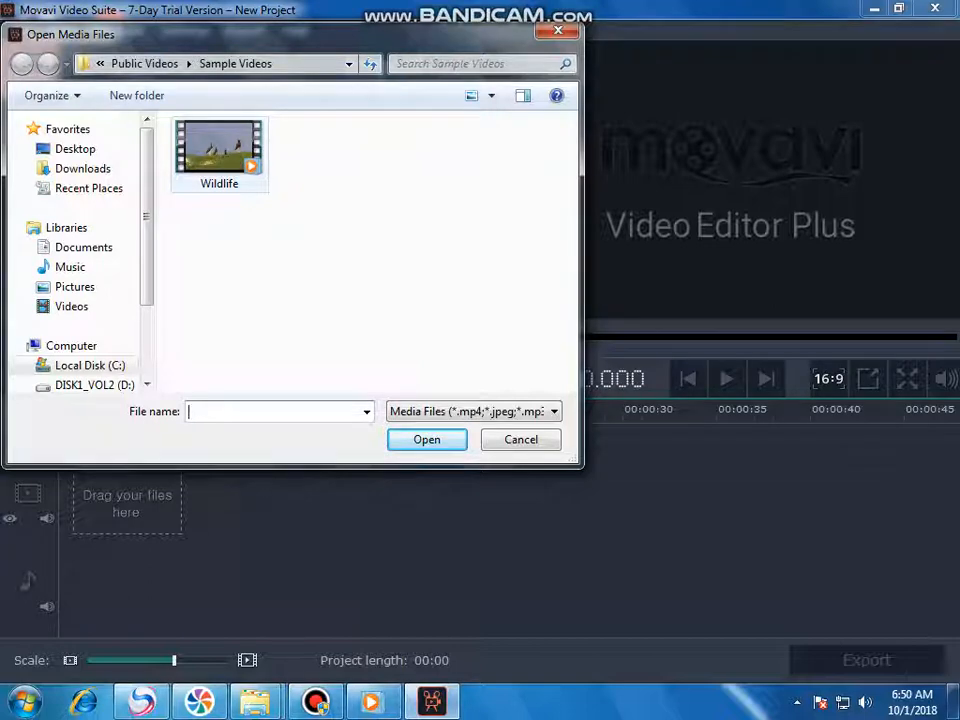
click(219, 155)
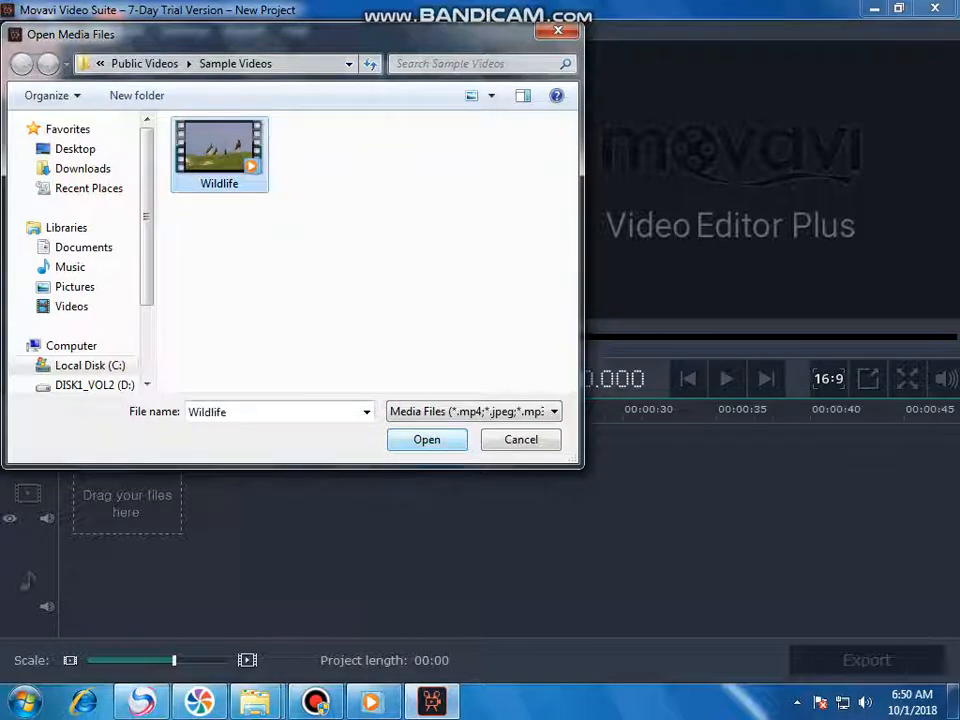
click(427, 440)
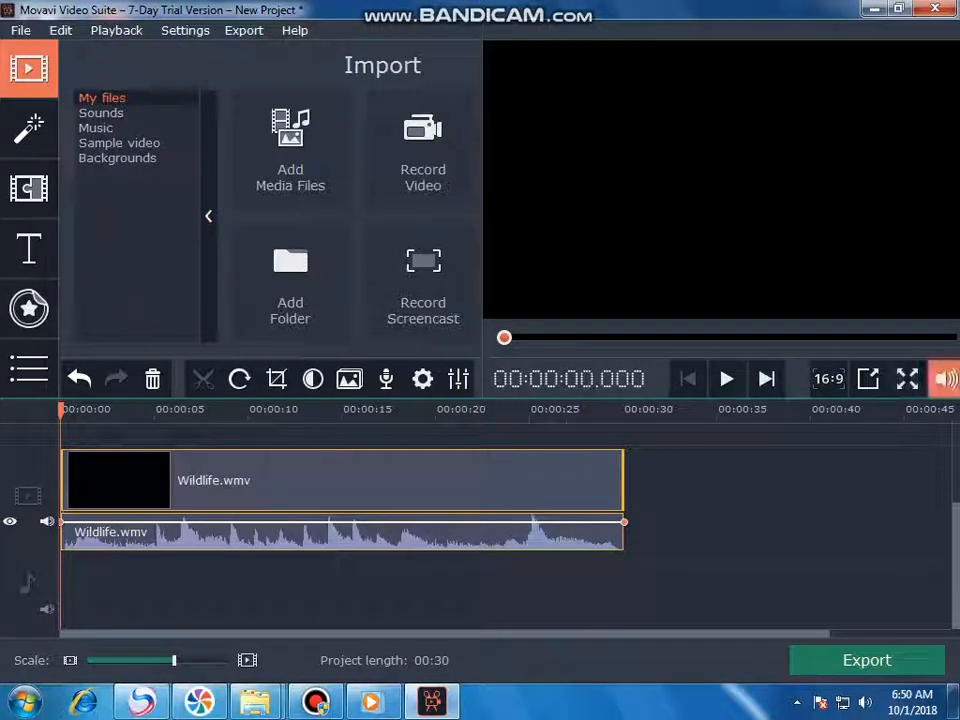
Step: Turn the preview volume down to its minimum and briefly play the opening of the Wildlife clip
mouse_move(946, 378)
scroll(946, 378, down, 10)
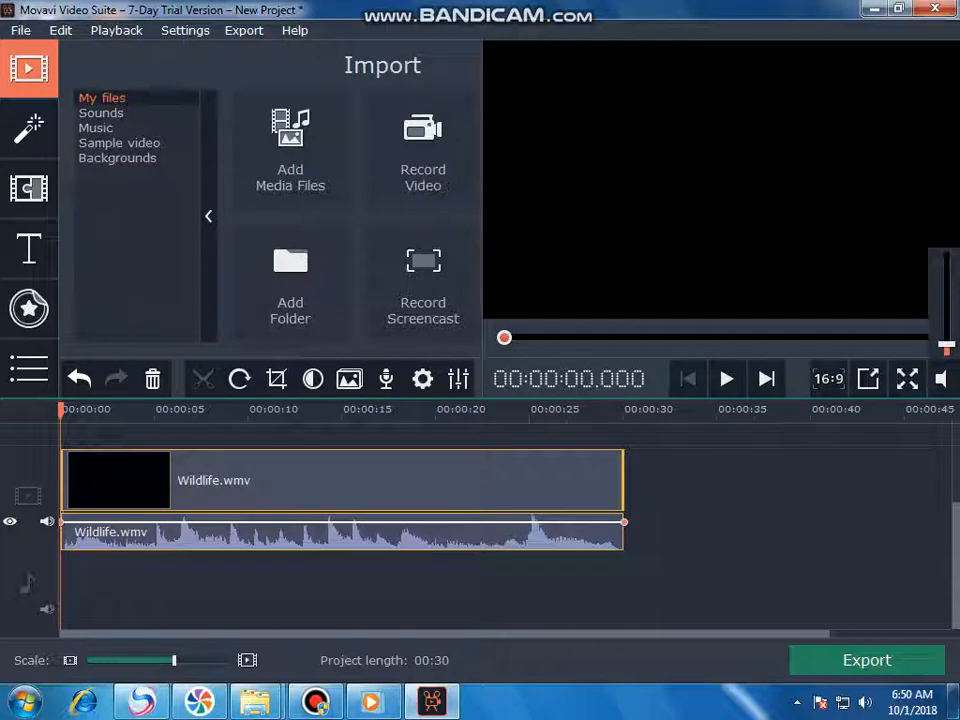
click(727, 378)
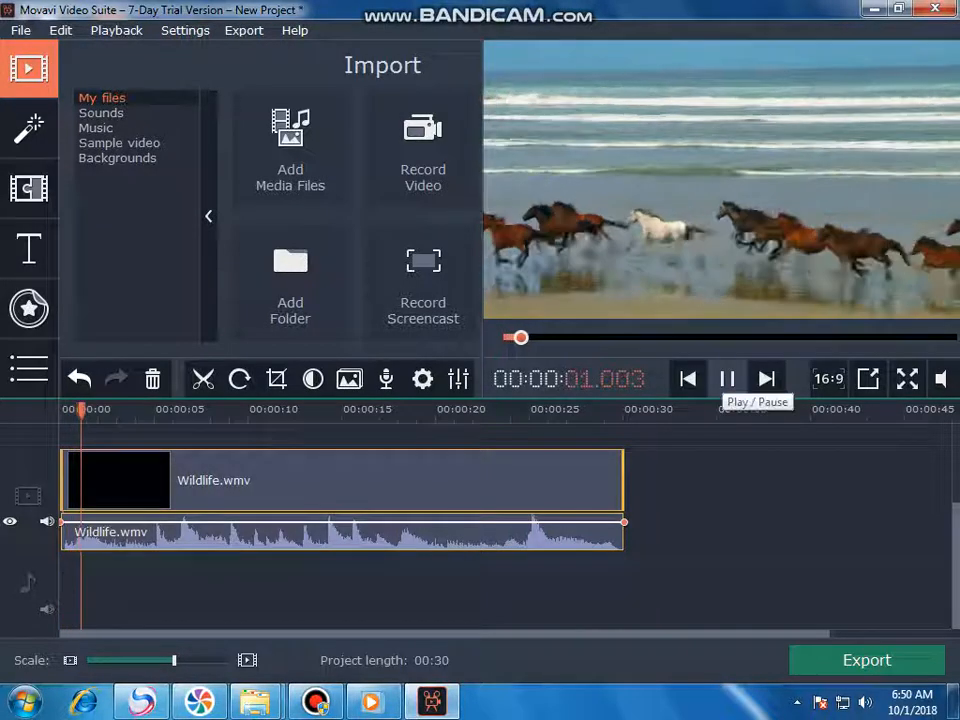
click(727, 378)
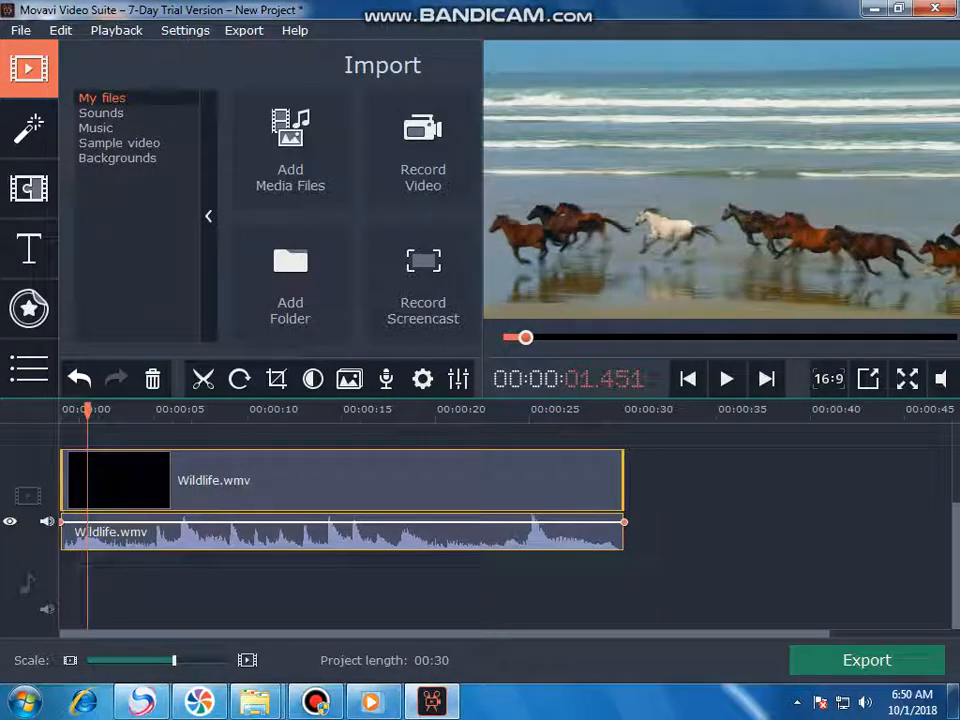
click(727, 378)
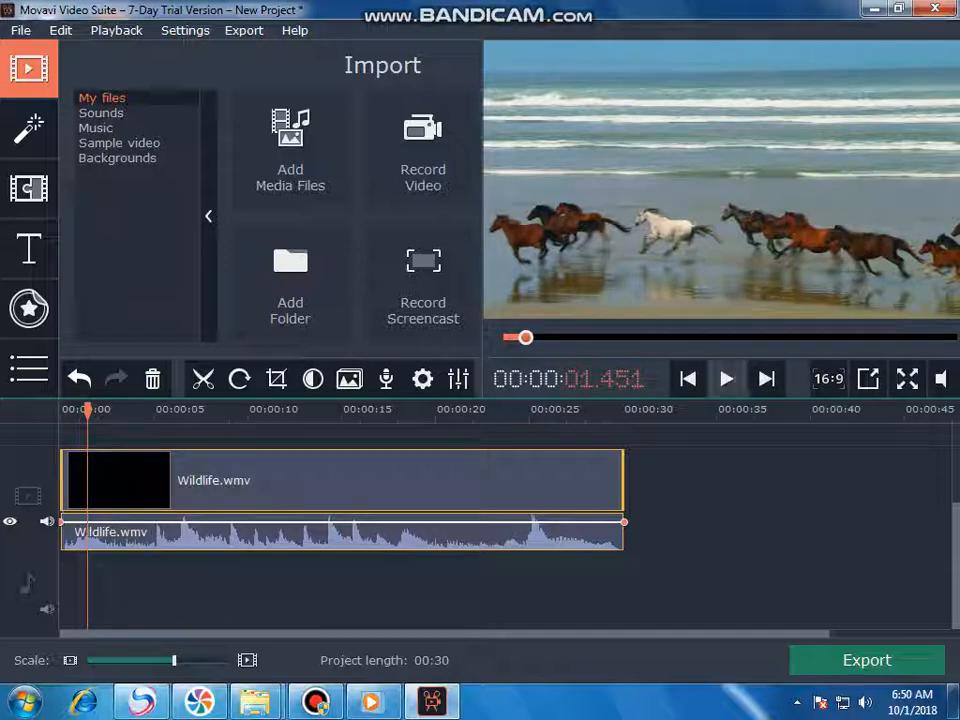
click(727, 378)
click(727, 378)
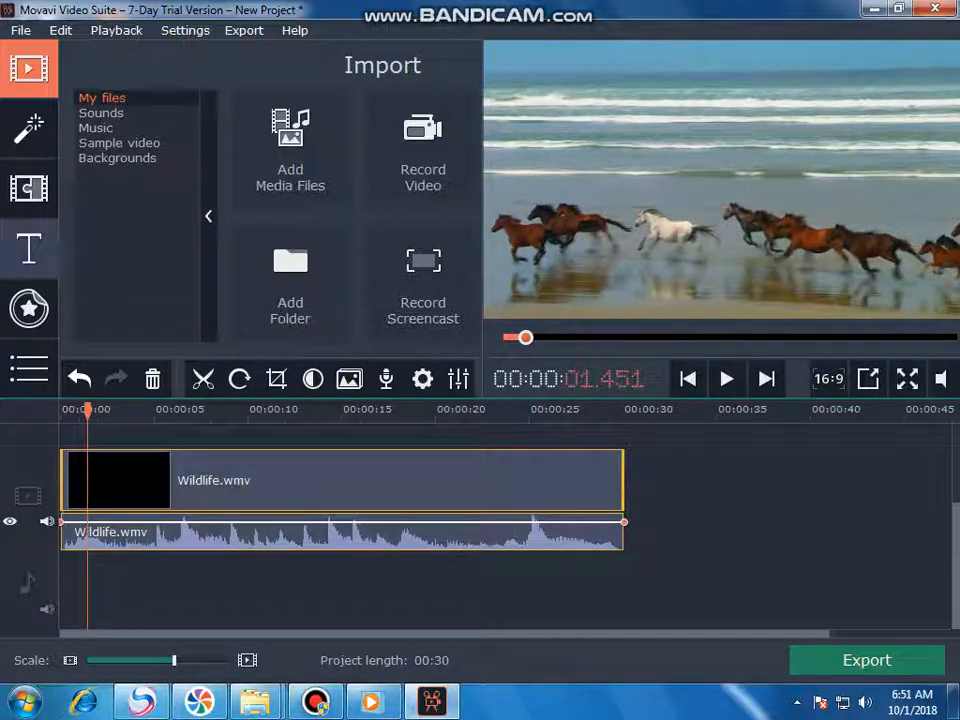
Step: View the Pan and Zoom presets and the Animation tool's instructions
click(29, 369)
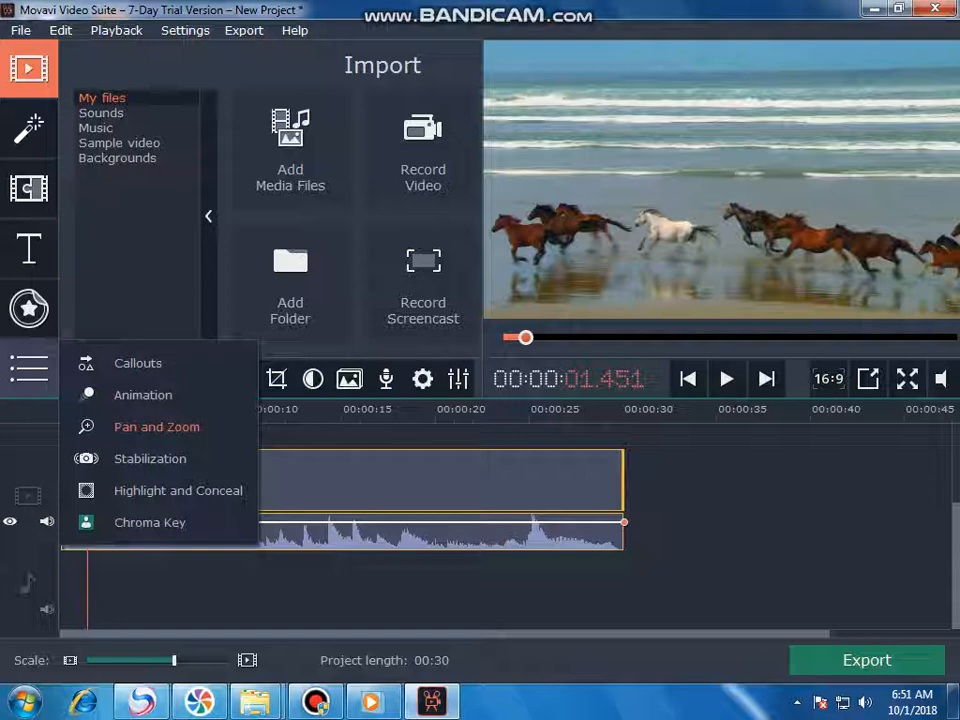
click(157, 427)
click(29, 369)
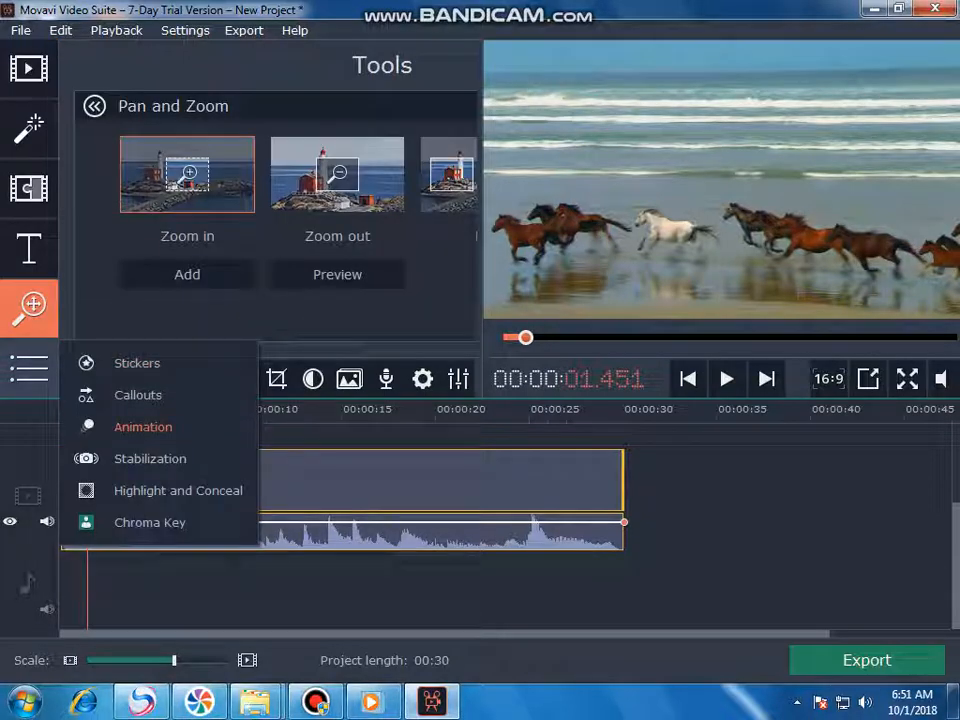
click(143, 427)
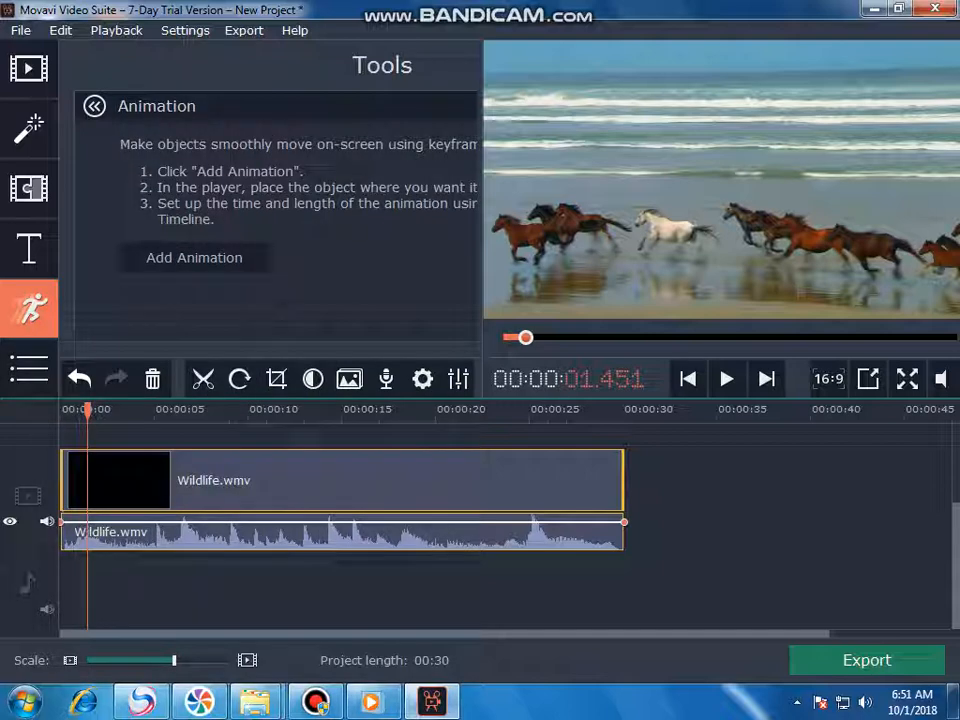
Step: Add a Zoom in effect to the Wildlife clip at about 1.45 s and shift its target frame to the image's lower-left area
click(29, 369)
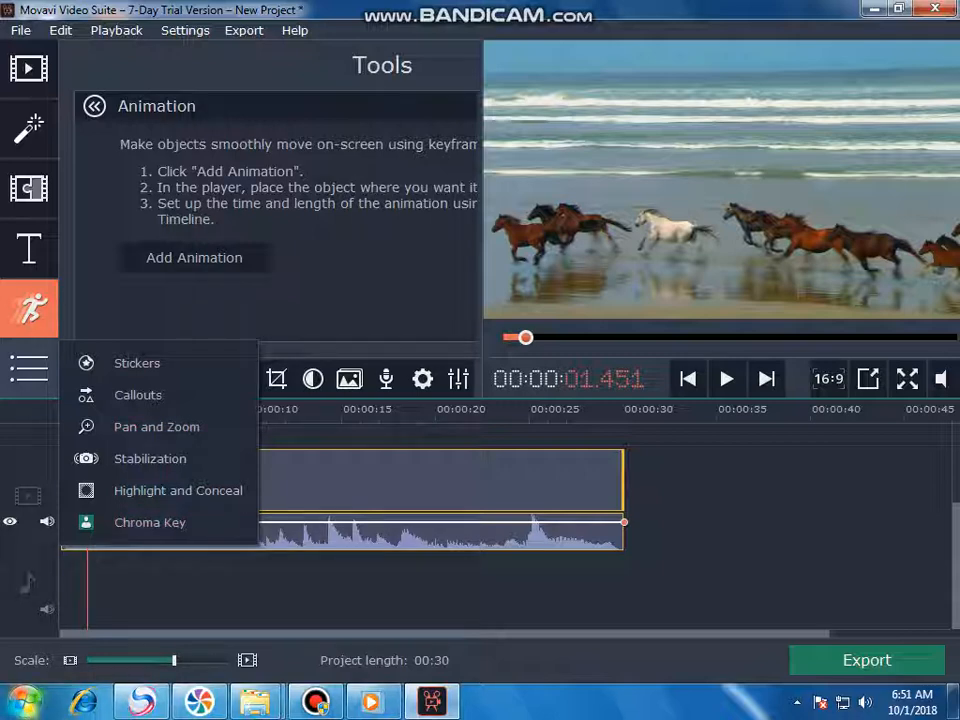
click(156, 426)
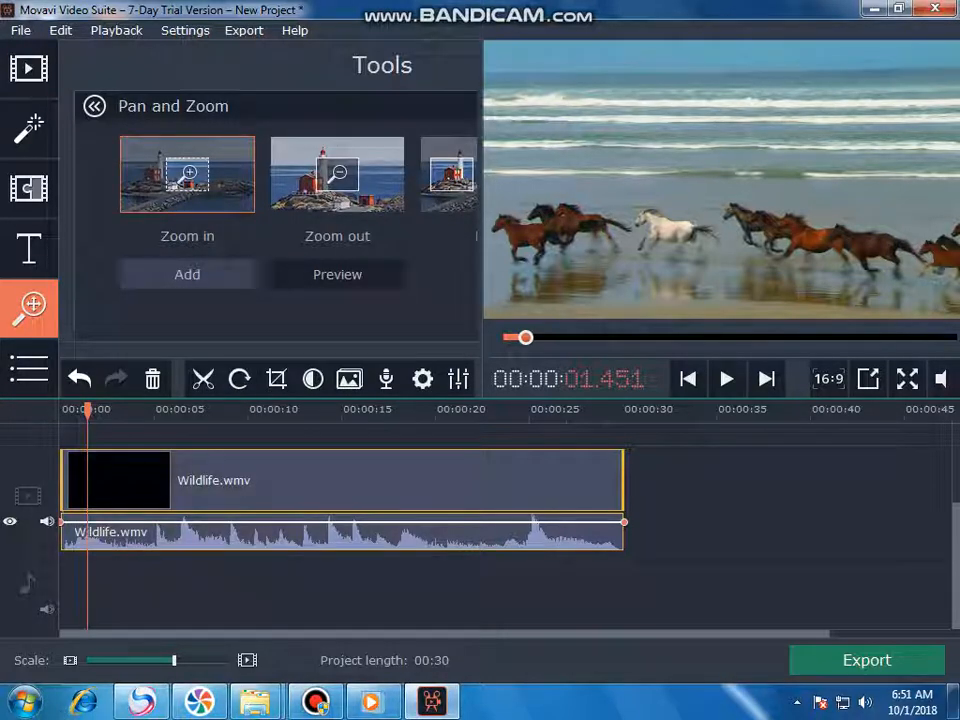
click(187, 275)
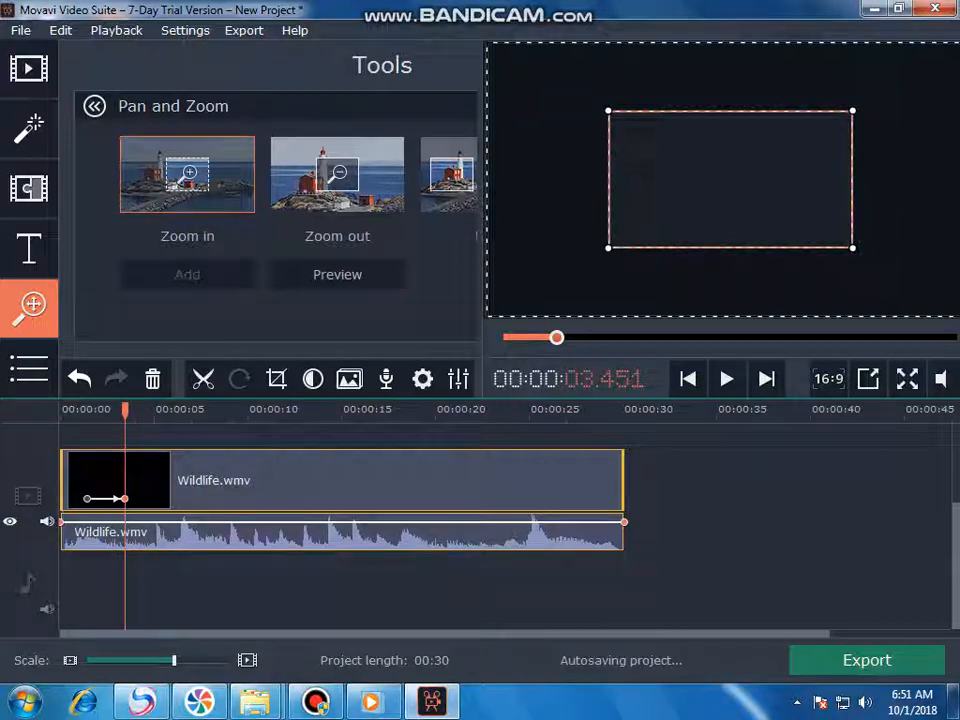
drag(640, 230, 591, 257)
drag(700, 193, 658, 203)
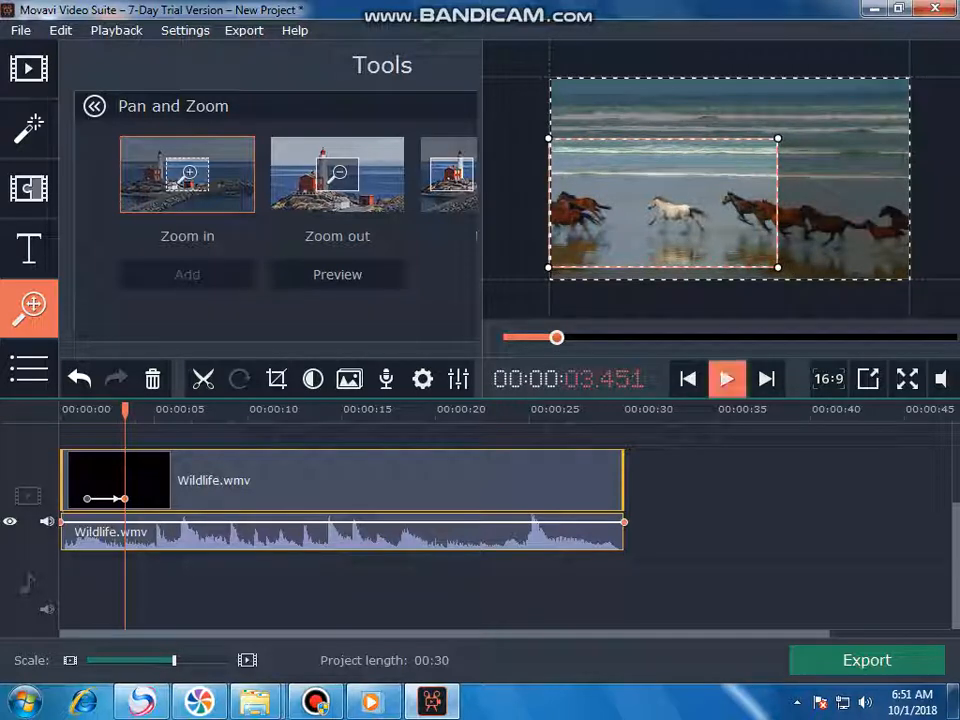
Step: Play back the start of the clip to check the zoom, and remove the zoom's end keyframe
click(727, 379)
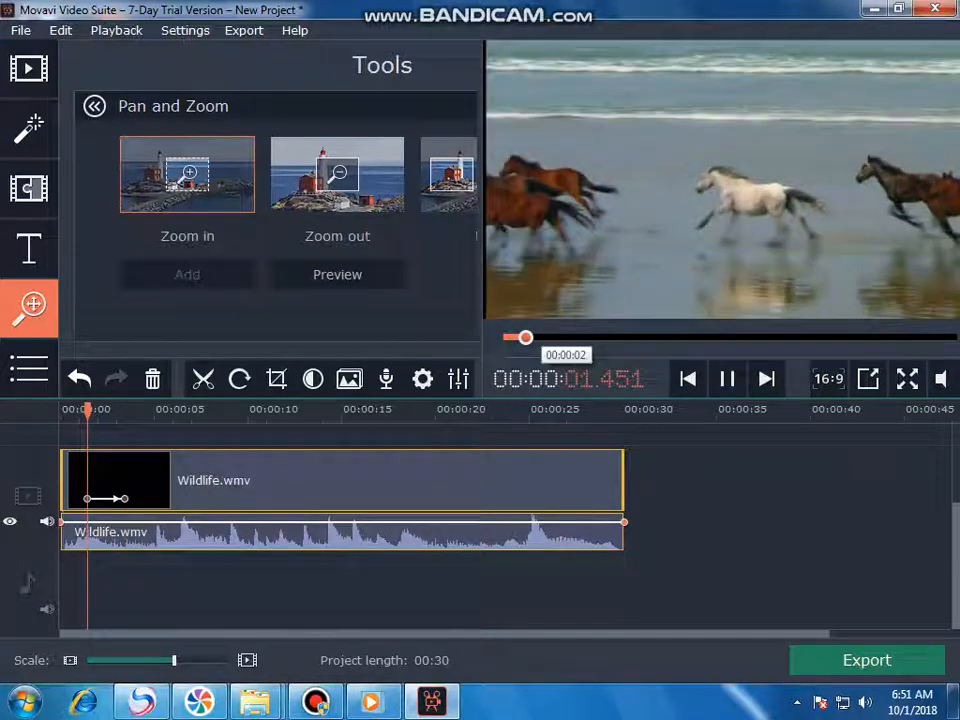
drag(526, 338, 504, 338)
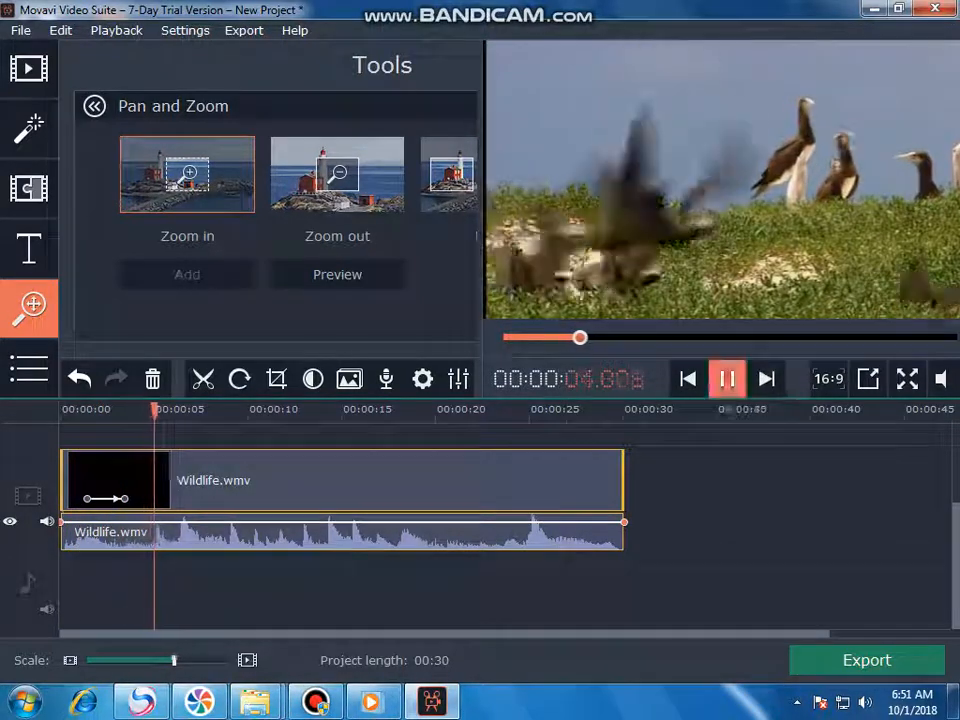
click(727, 378)
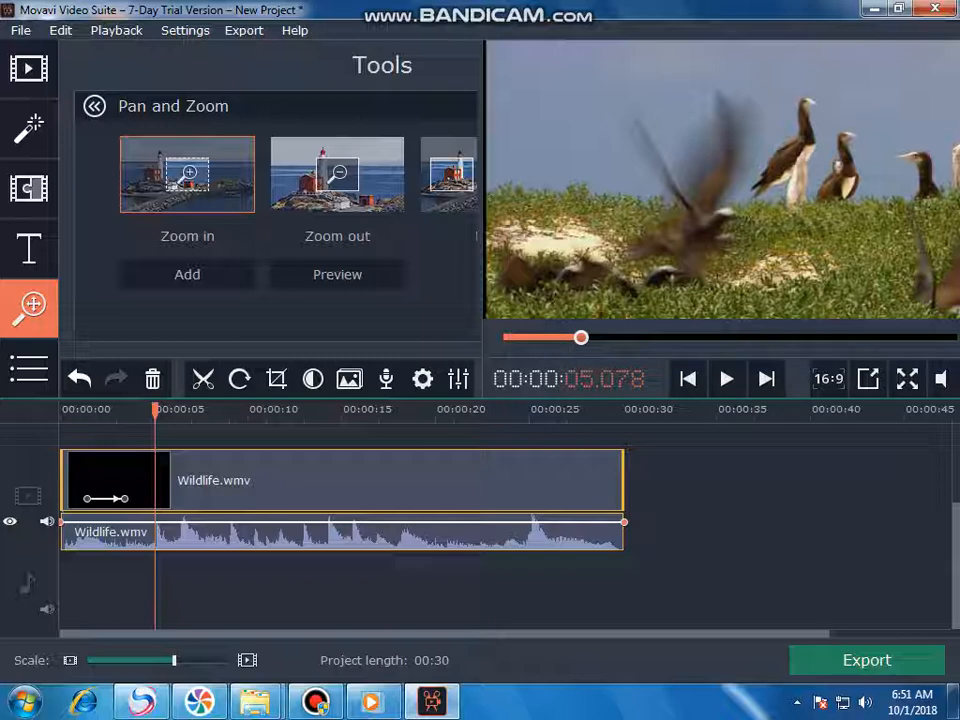
right_click(124, 498)
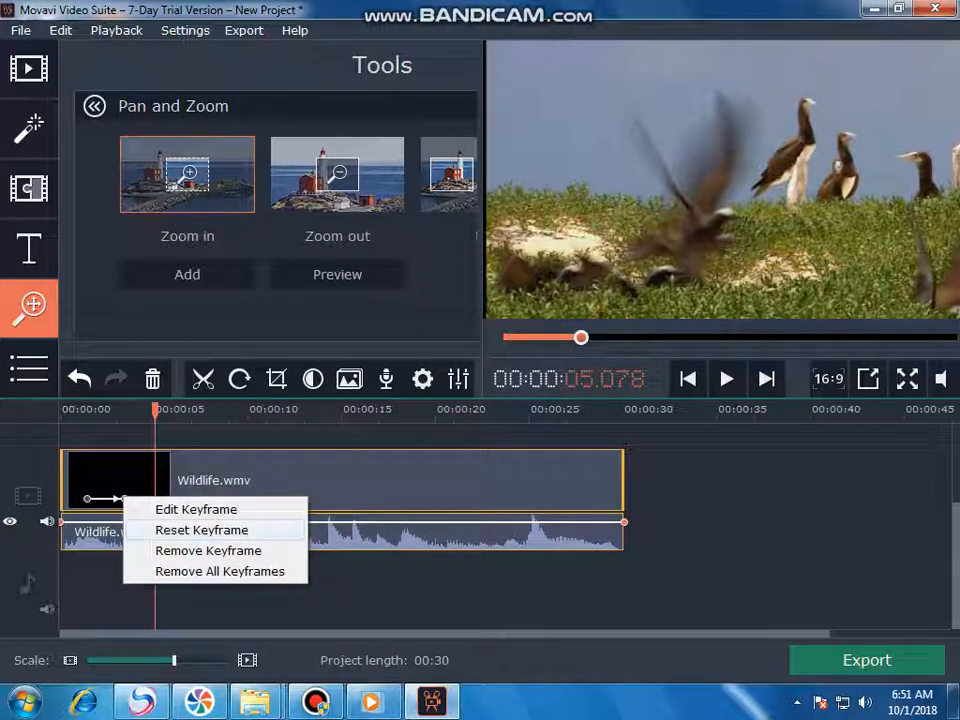
click(208, 550)
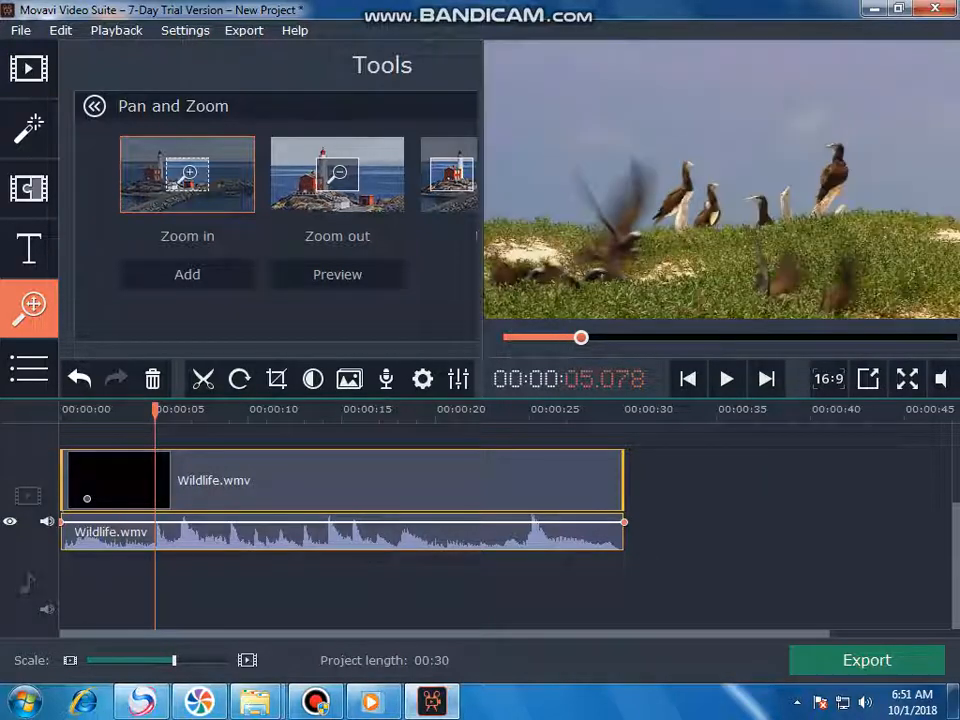
Step: Look at the featured transitions, open the featured callouts, and preview the Animated arrow callout
click(28, 187)
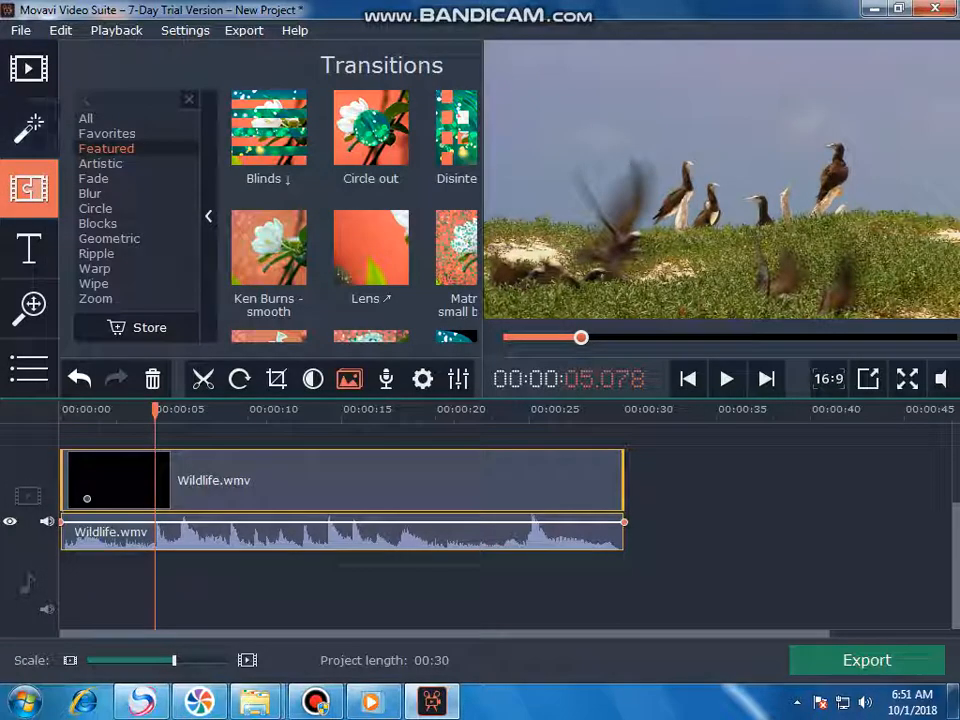
click(29, 369)
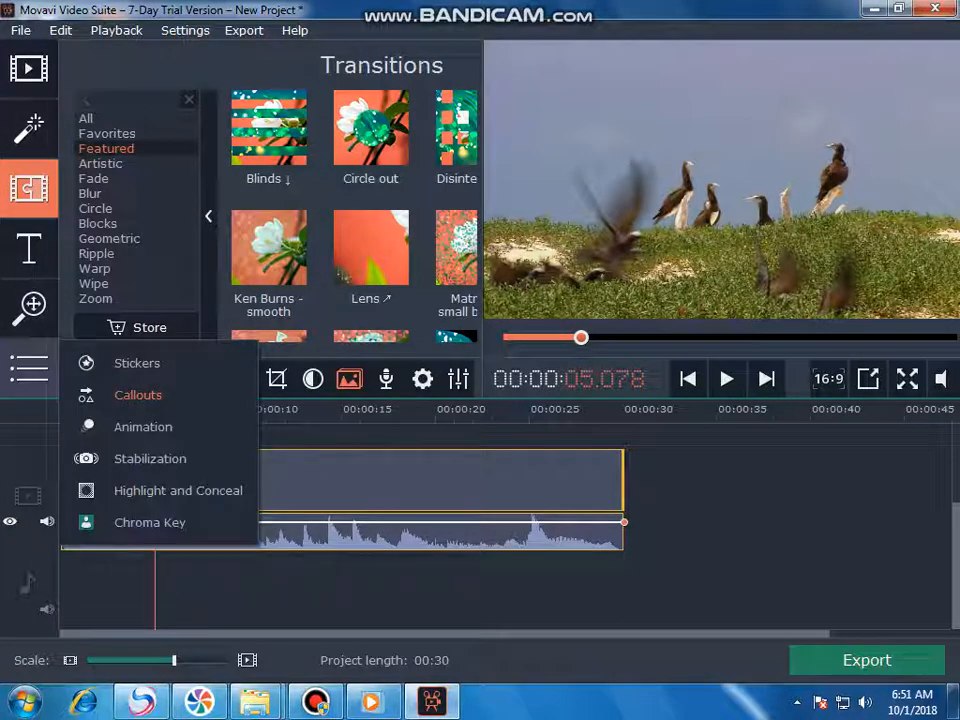
click(137, 394)
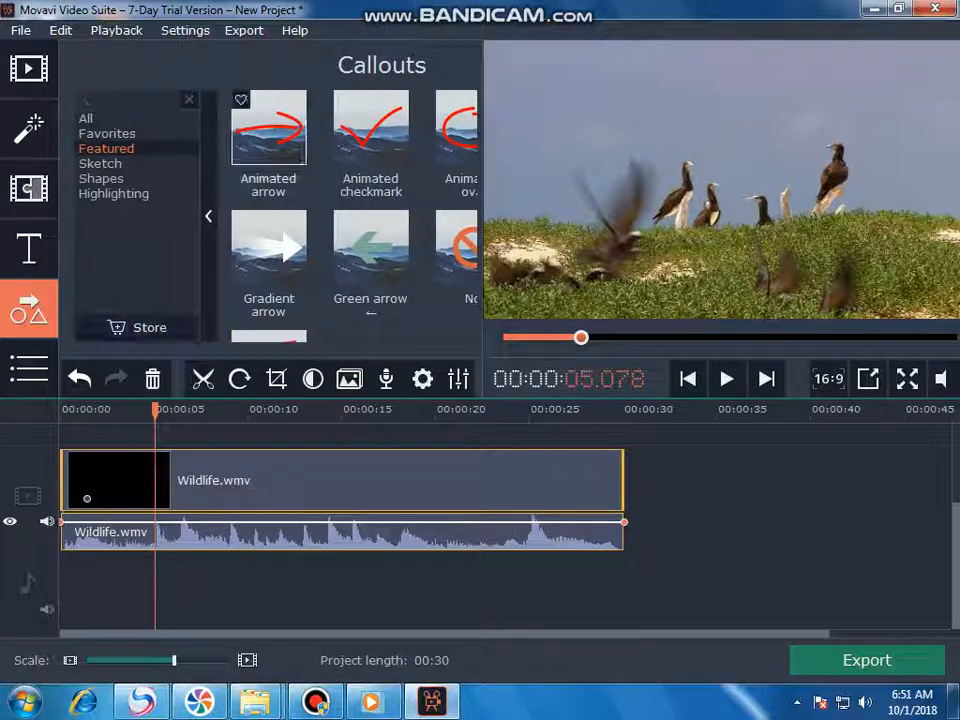
click(268, 127)
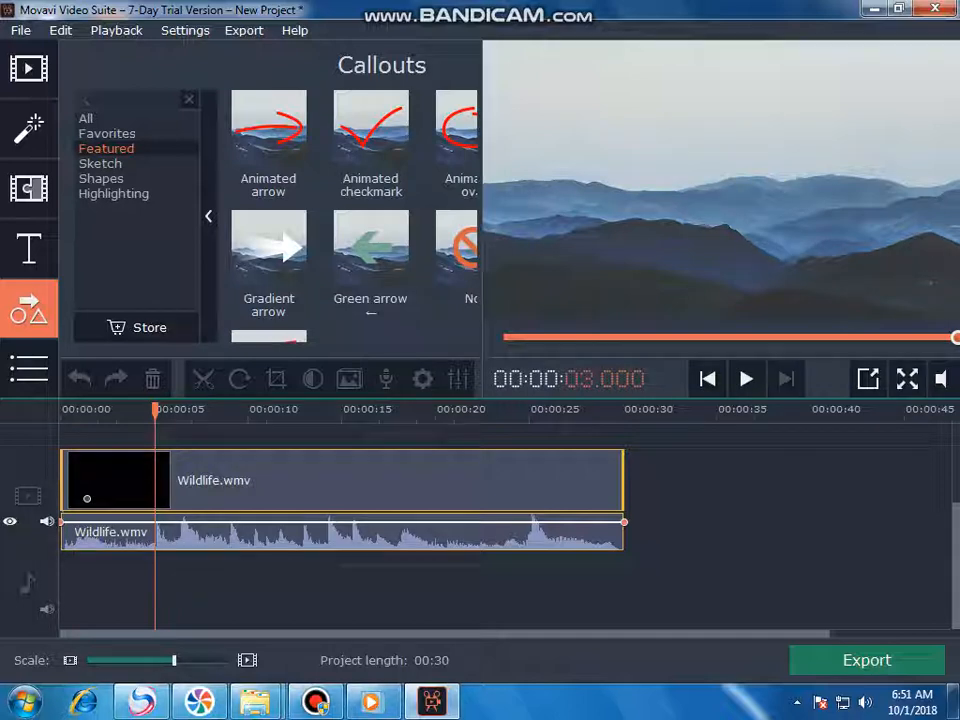
Step: Detach the Wildlife clip's audio onto the separate audio track, starting about 1.4 s after the video
drag(342, 481, 345, 556)
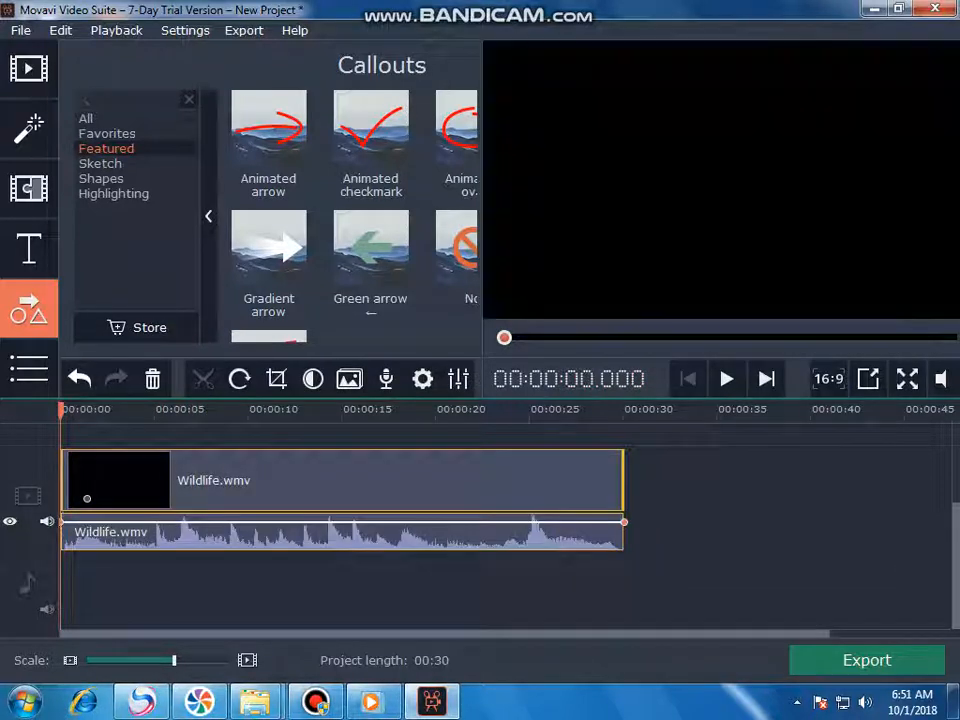
drag(179, 535, 204, 548)
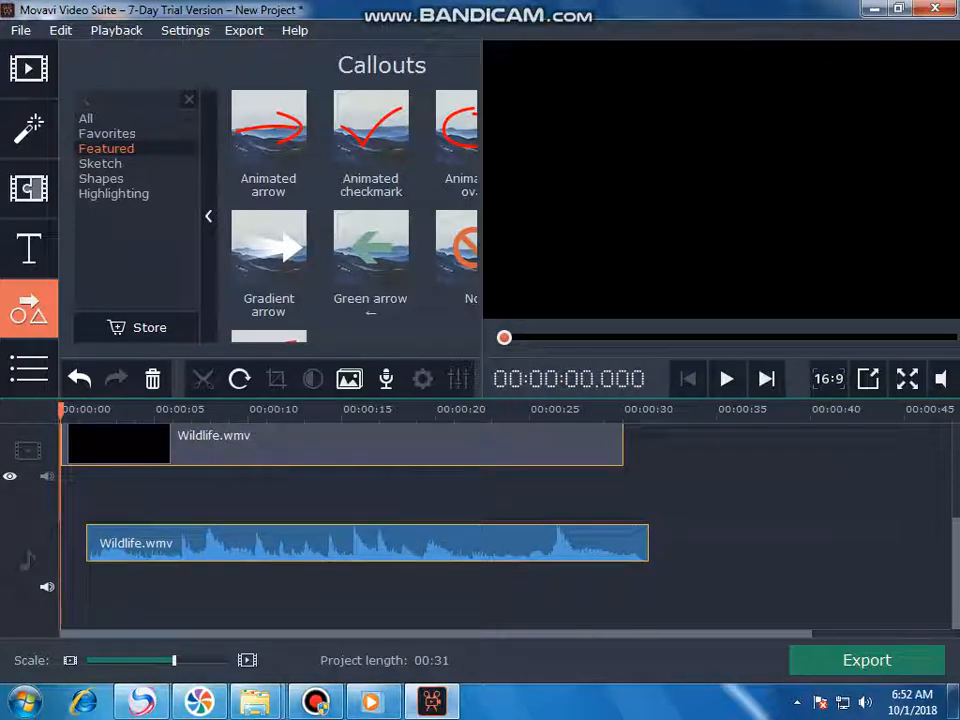
Step: Add the Animated arrow callout to the titles track at about 1.85 s, shorten it slightly, and play it back over the clip
drag(269, 126, 269, 464)
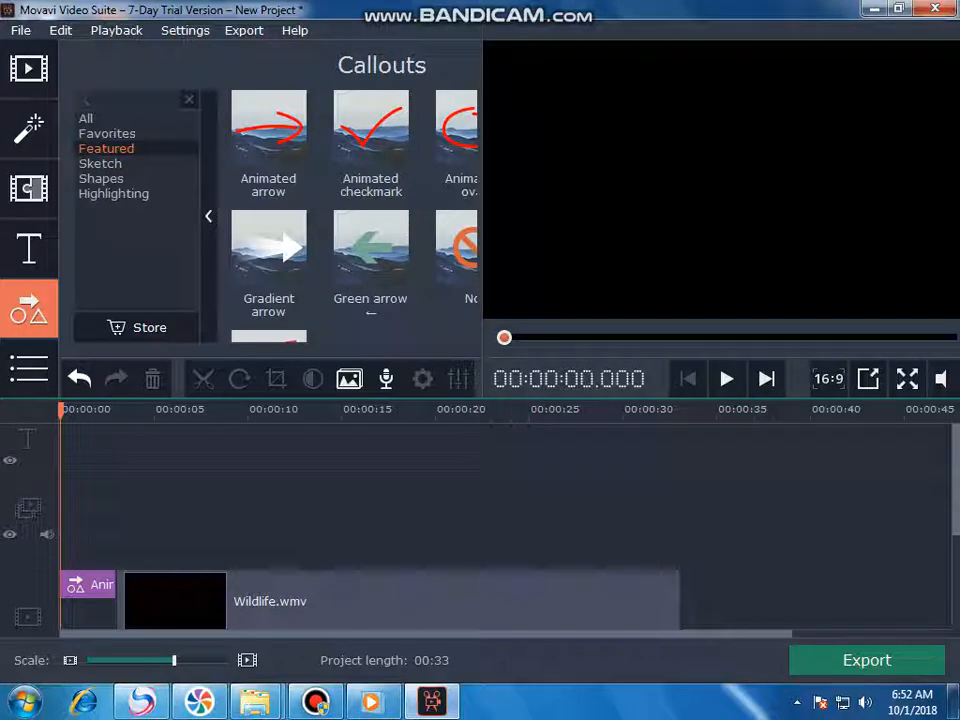
drag(90, 584, 192, 441)
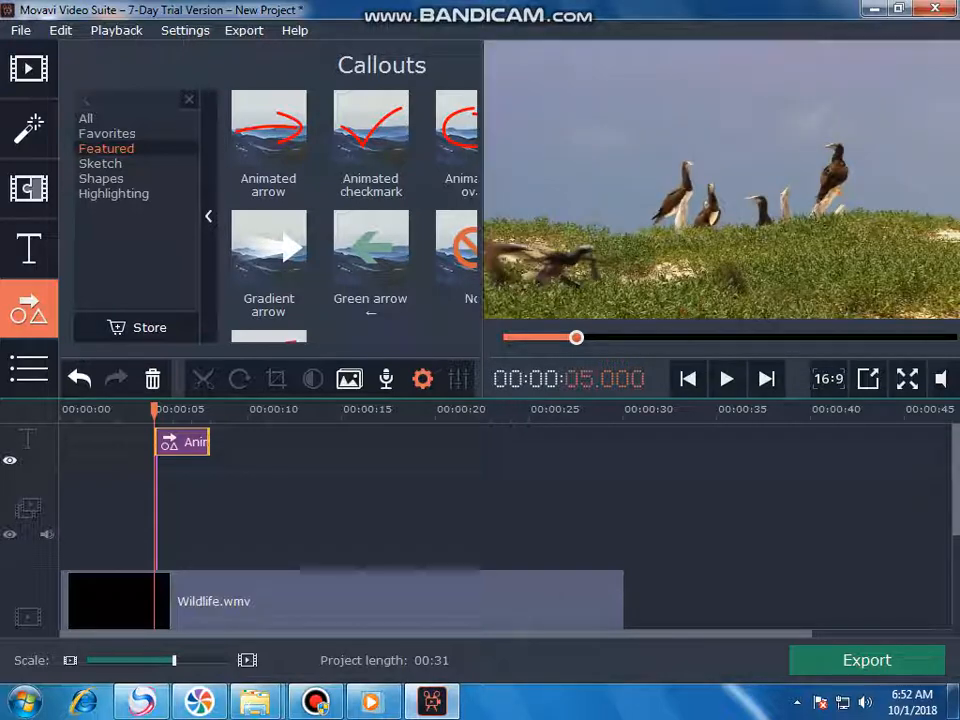
drag(208, 442, 118, 441)
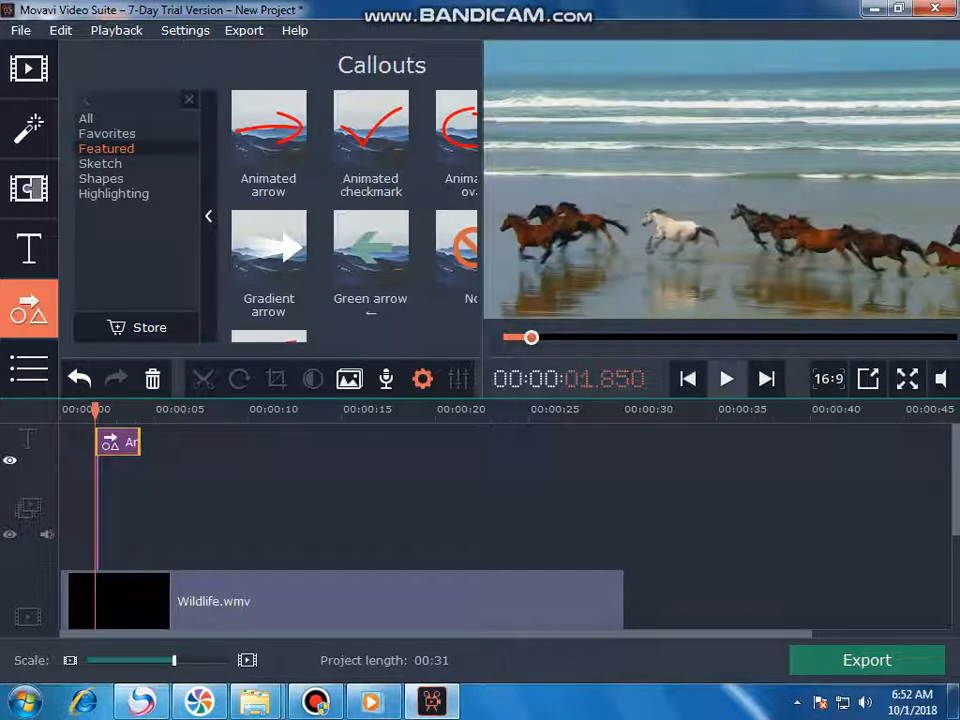
click(726, 378)
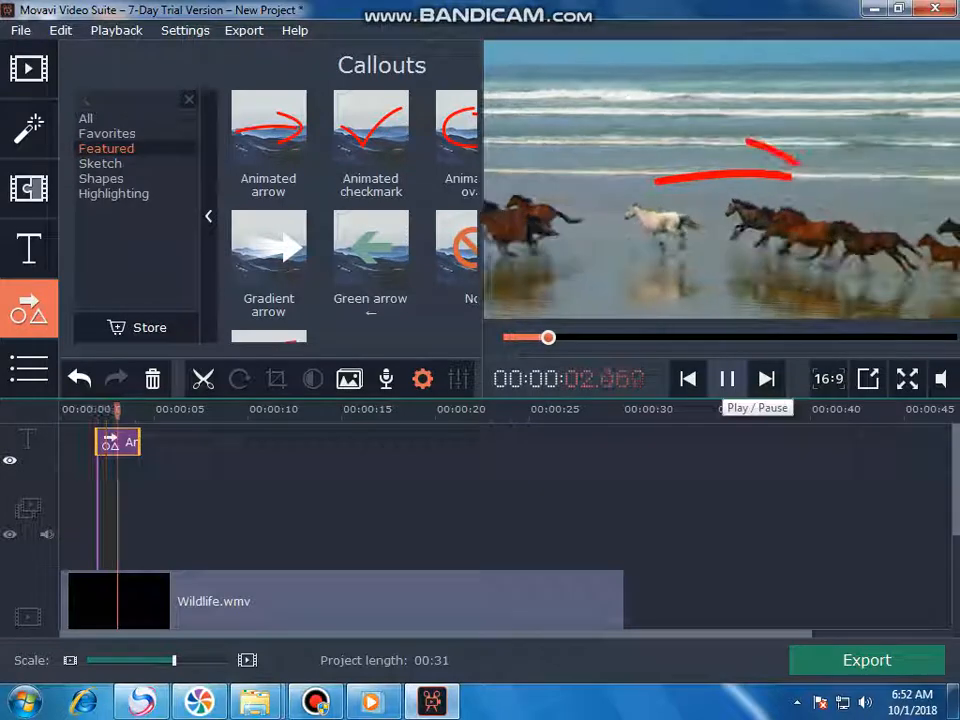
click(726, 378)
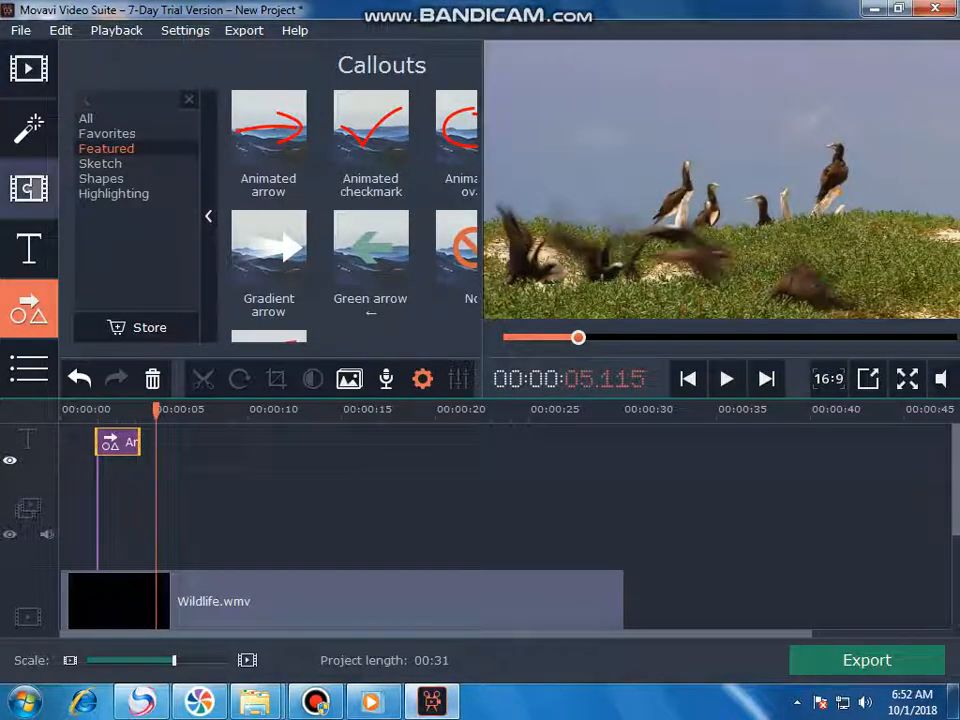
Step: Add the featured Clean line title to the titles track at about 0.6 s and play back the clip to check it
click(29, 249)
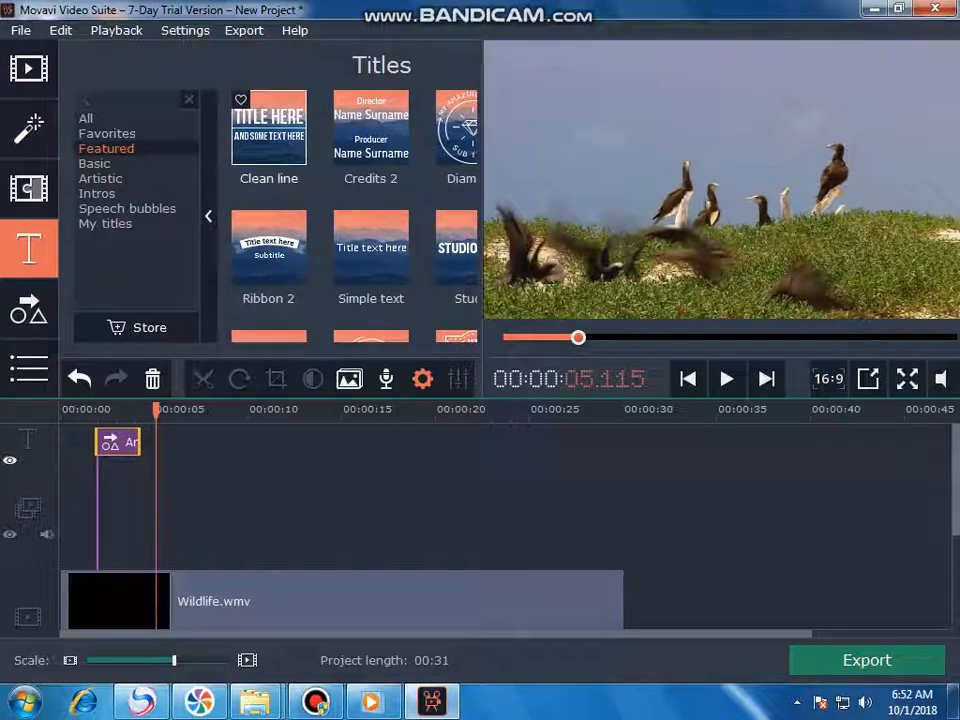
drag(236, 410, 121, 410)
drag(115, 450, 72, 450)
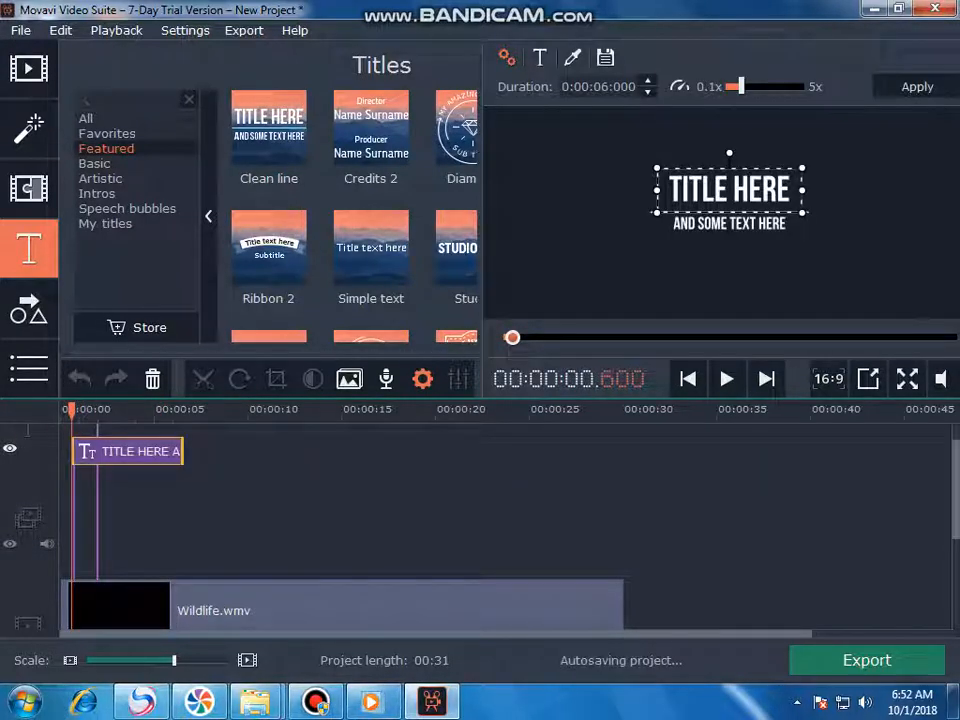
click(727, 378)
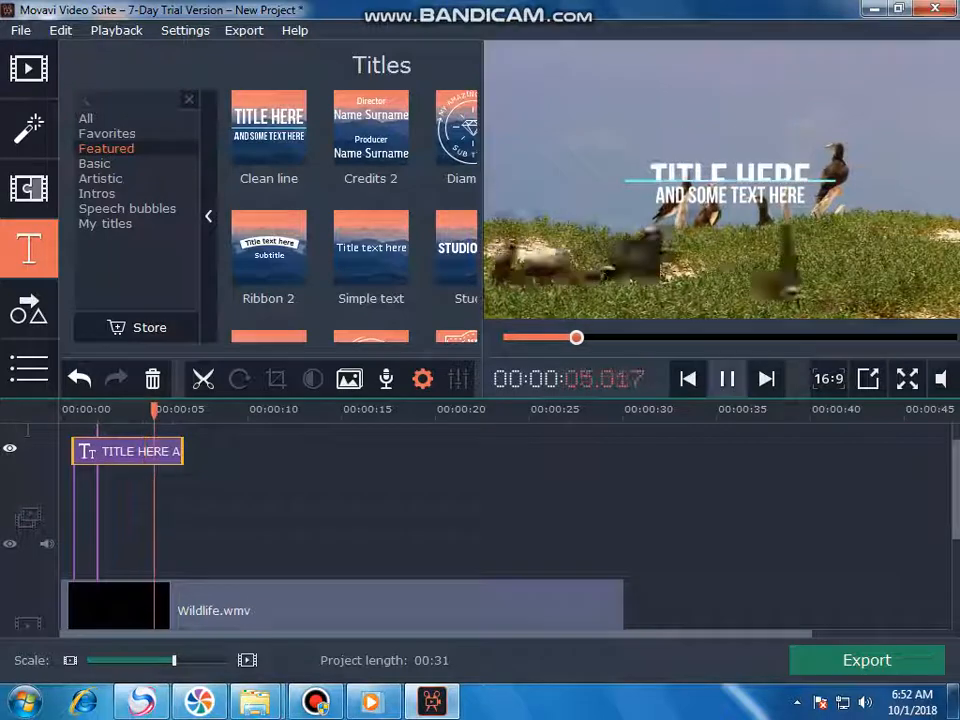
click(727, 378)
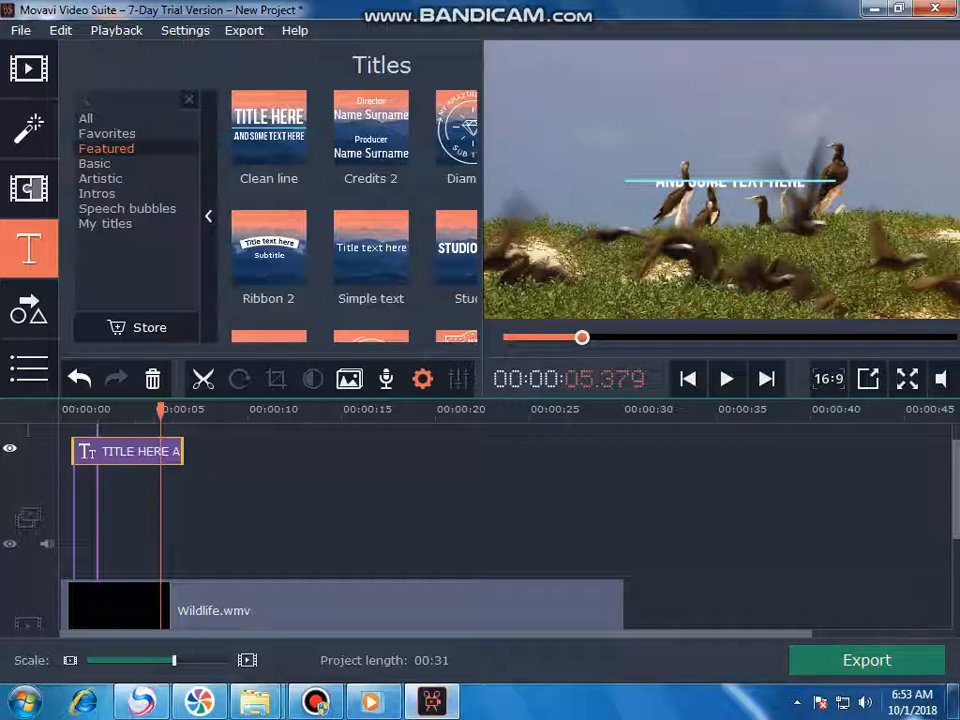
Step: Continue in trial mode, look at the YouTube upload option, and export New Project as a Good-quality MP4 to D:\New folder (3)
click(867, 660)
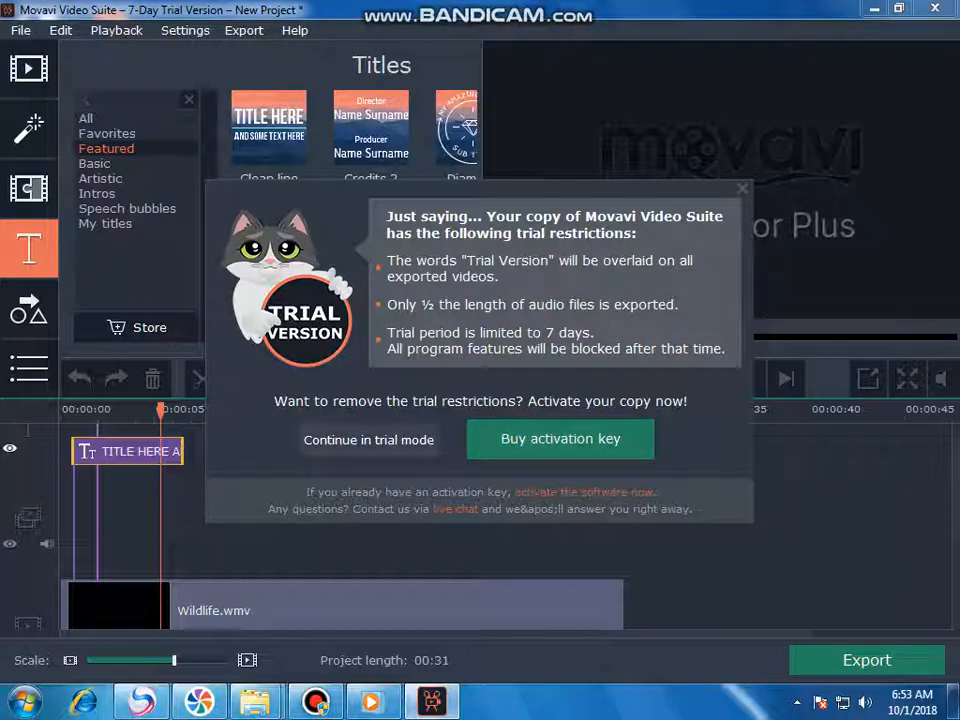
click(369, 440)
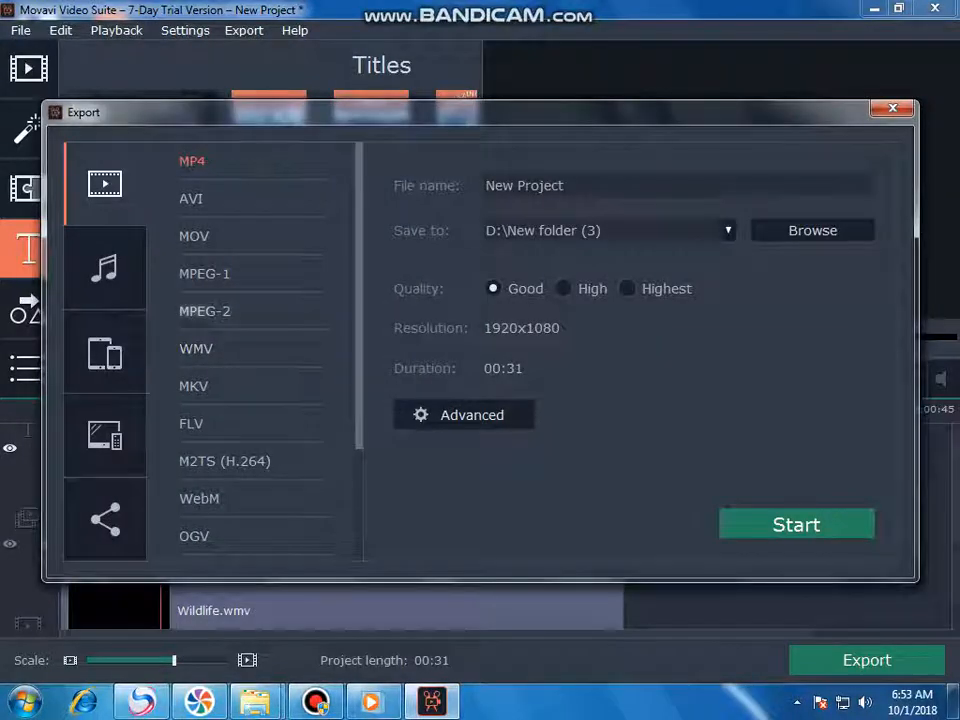
click(105, 518)
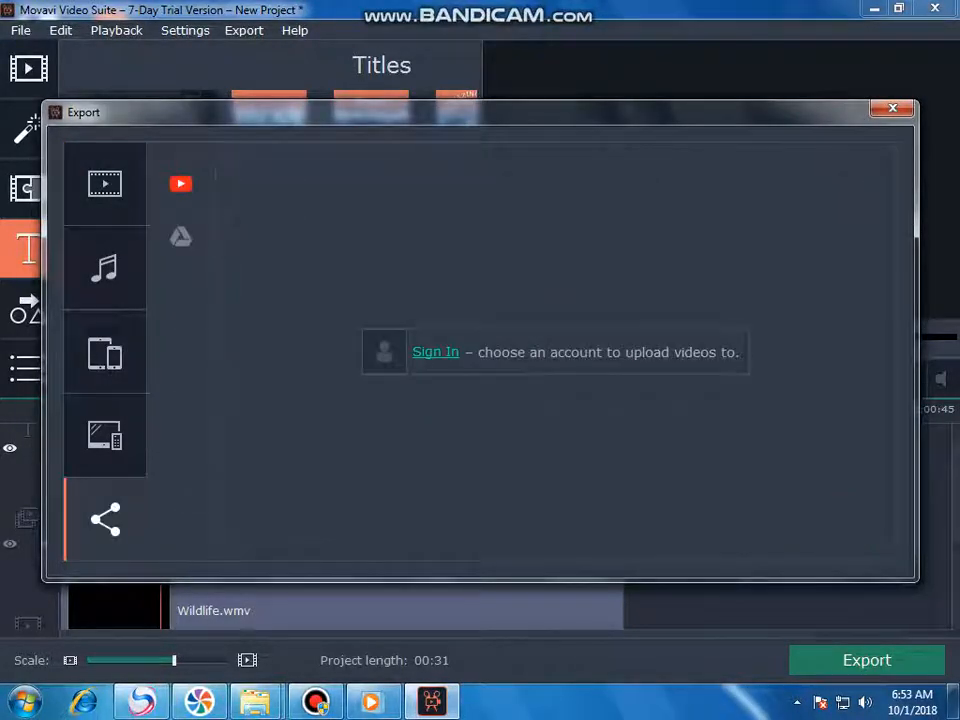
click(72, 145)
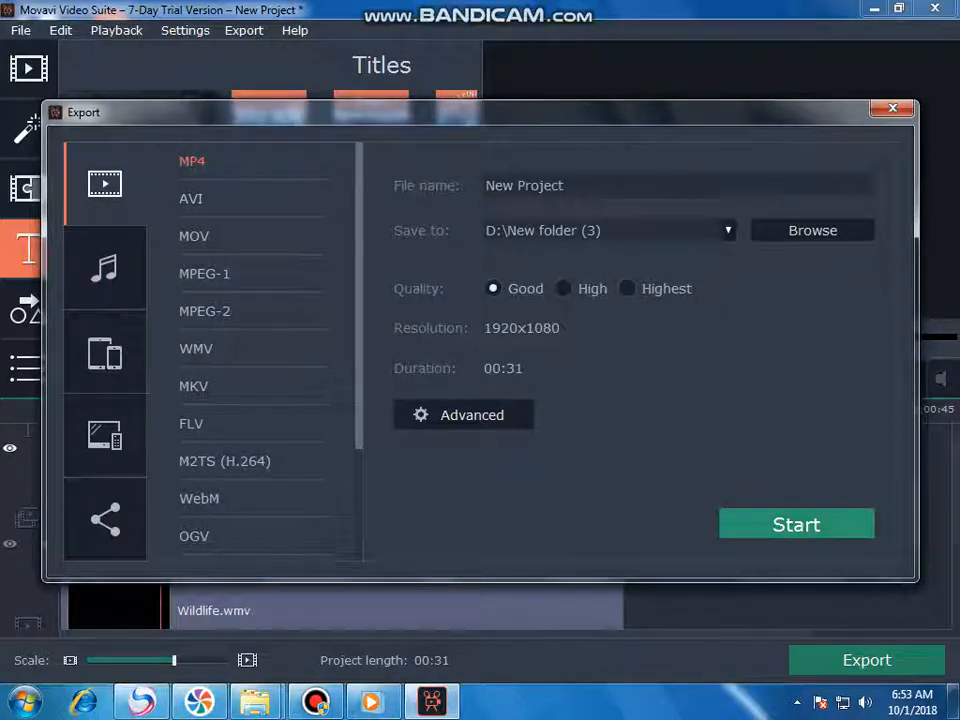
click(796, 524)
click(561, 377)
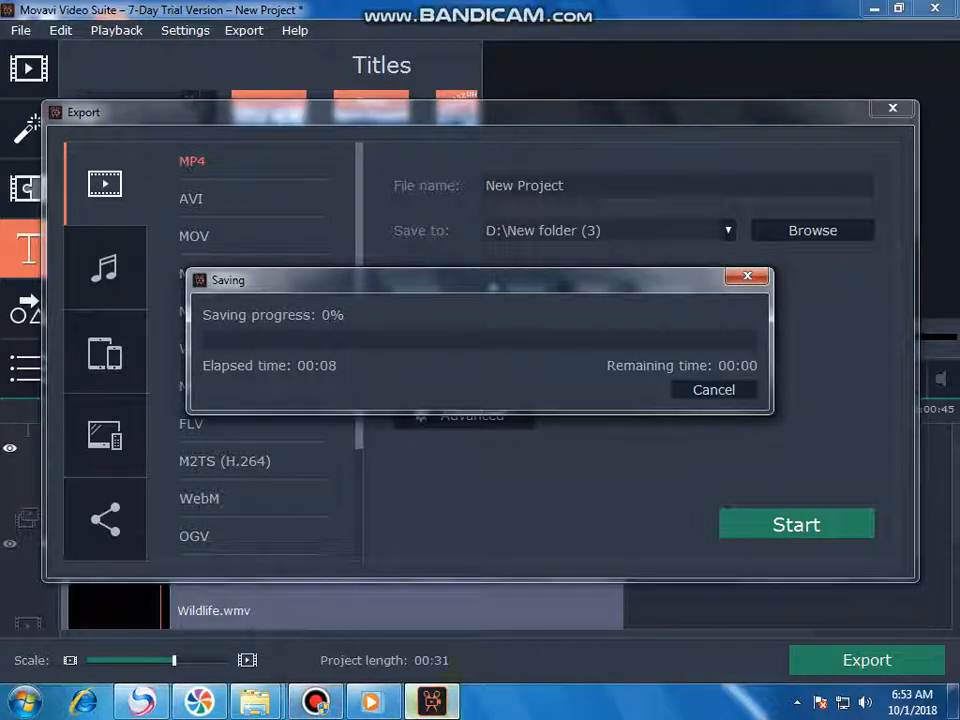
click(316, 702)
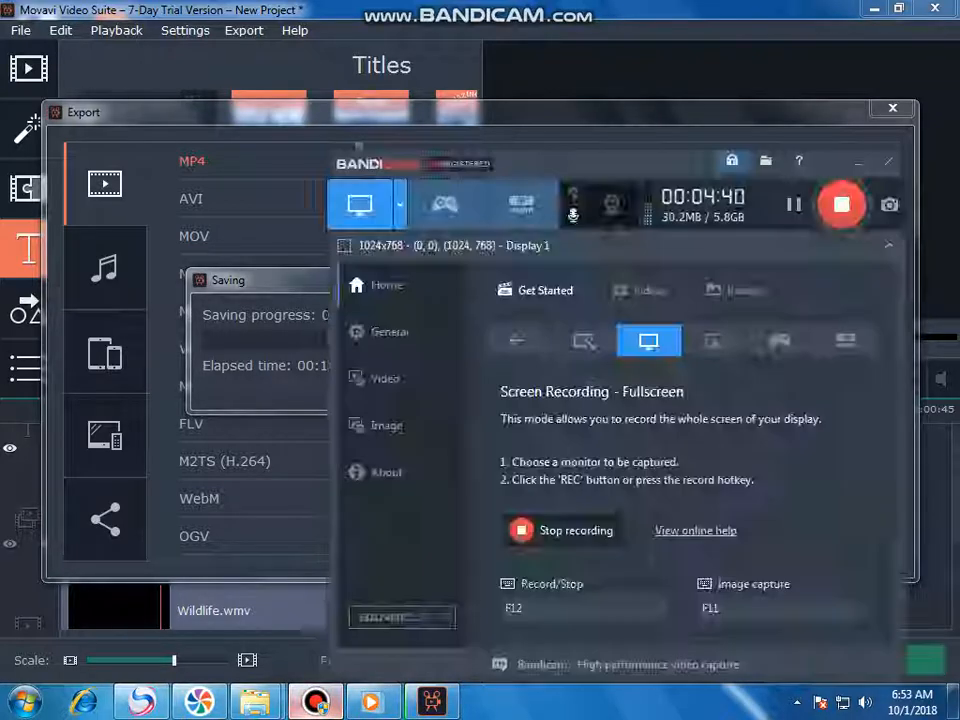
click(316, 702)
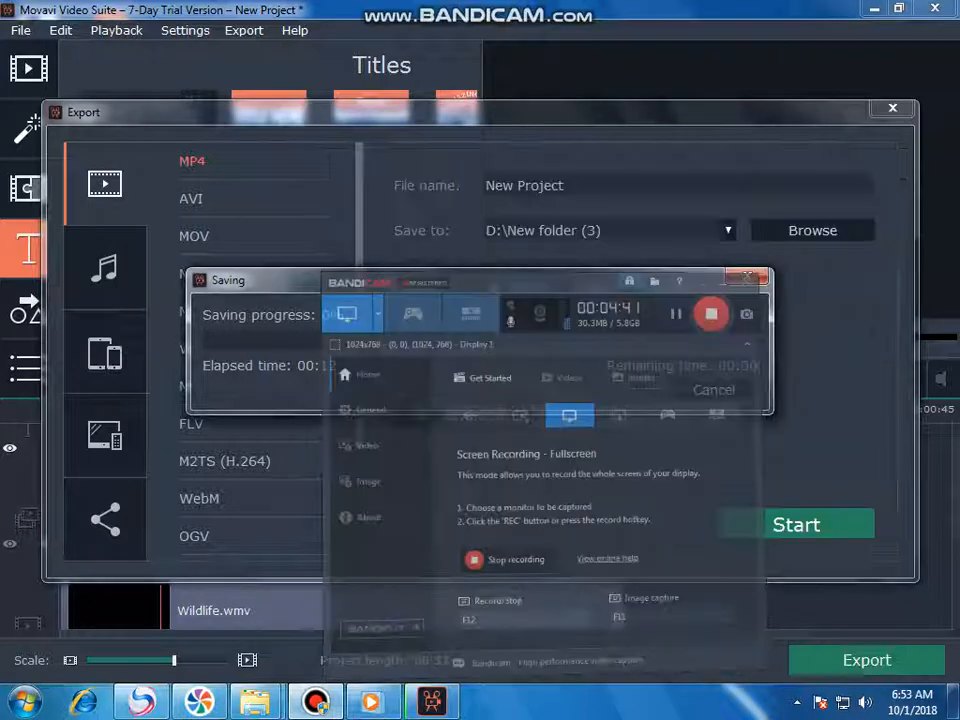
click(316, 702)
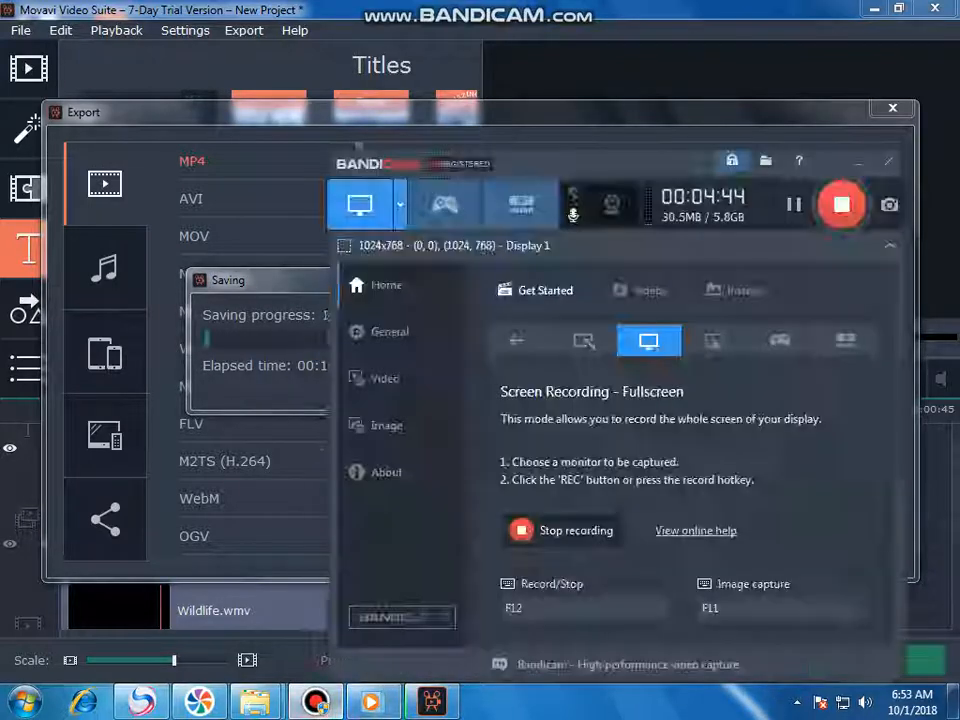